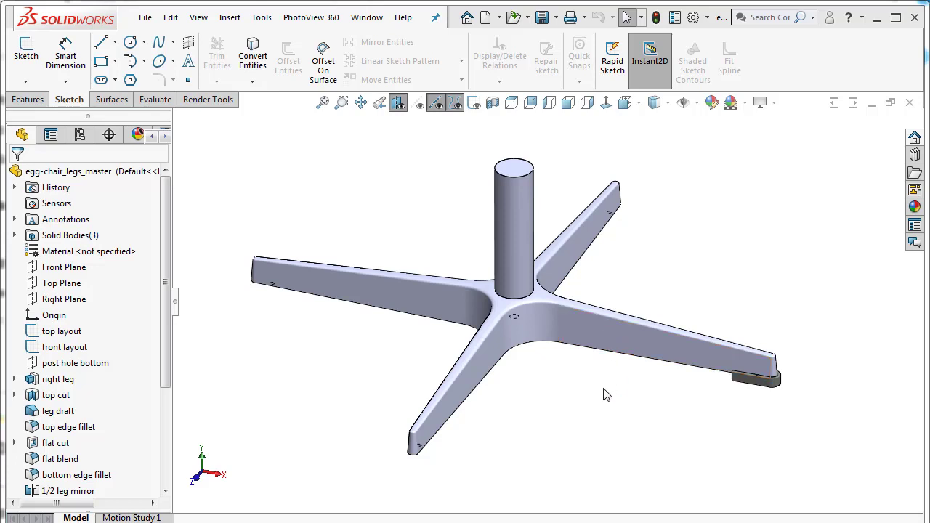
Step: Expand Solid Bodies and highlight the M8 countersink, M8x1.0 tapped hole and M4 countersink bodies in turn
{"action": "left_click", "coordinate": [15, 234]}
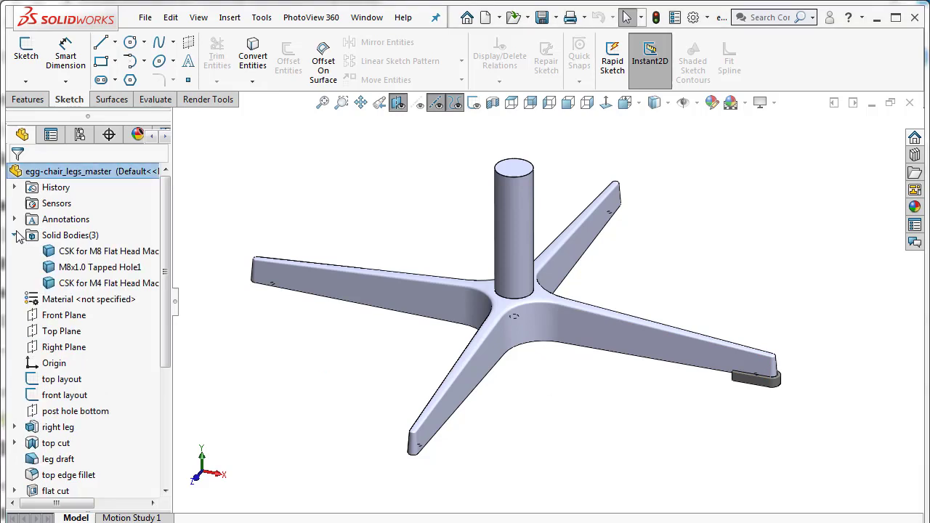
{"action": "left_click", "coordinate": [101, 251]}
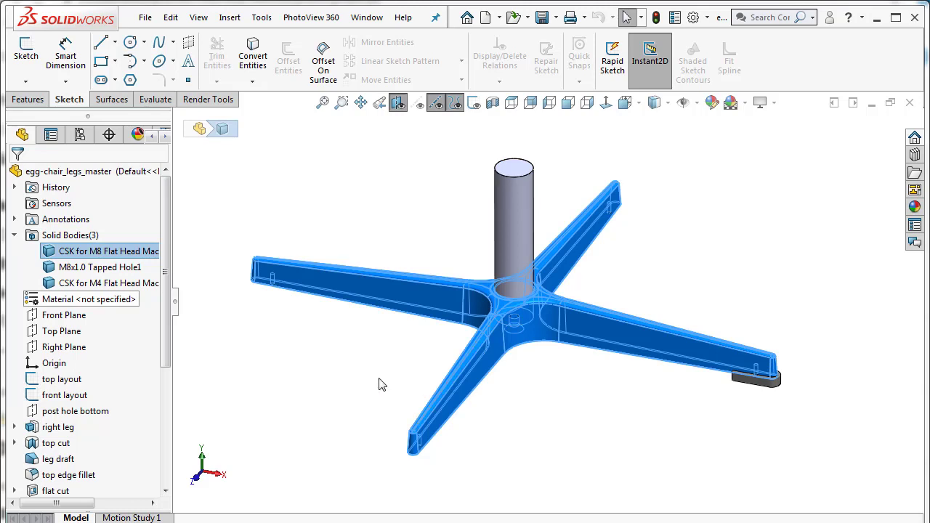
{"action": "left_click", "coordinate": [99, 267]}
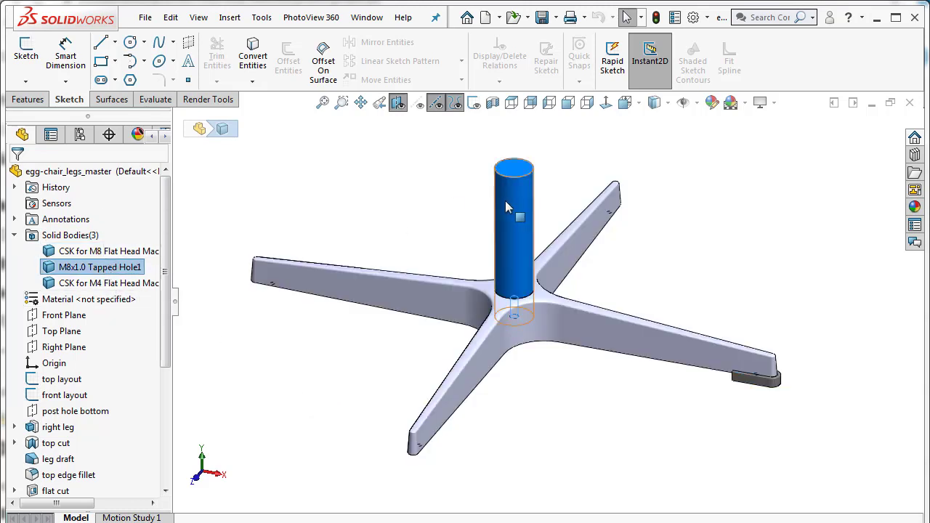
{"action": "left_click", "coordinate": [116, 283]}
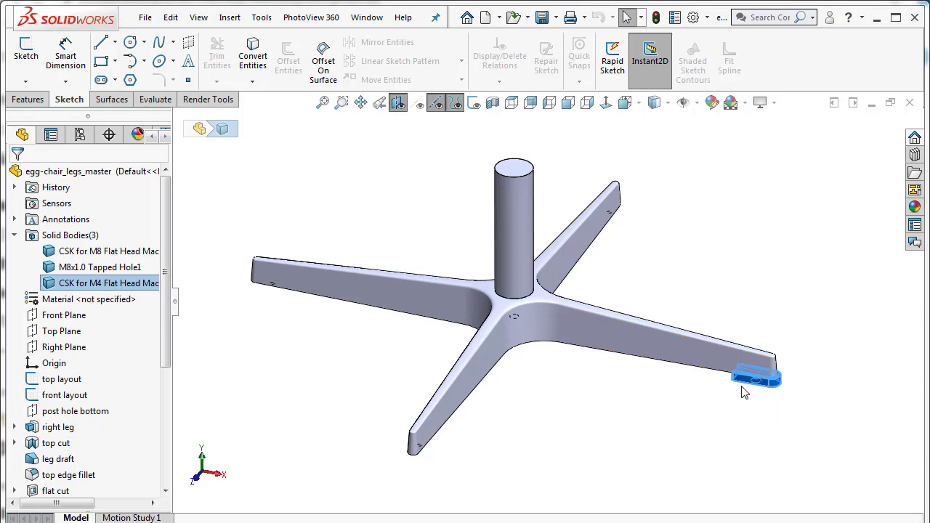
{"action": "left_click", "coordinate": [678, 412]}
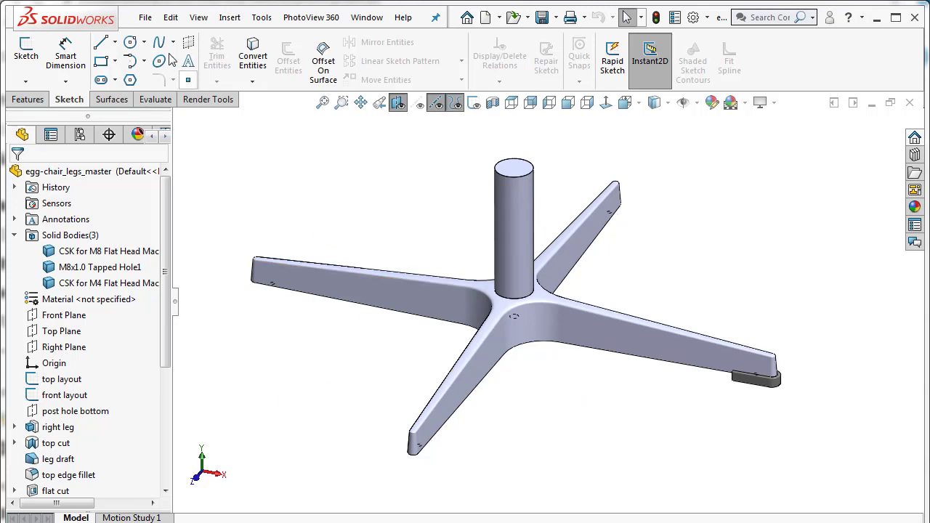
Step: Create a new document from the Part template
{"action": "left_click", "coordinate": [146, 19]}
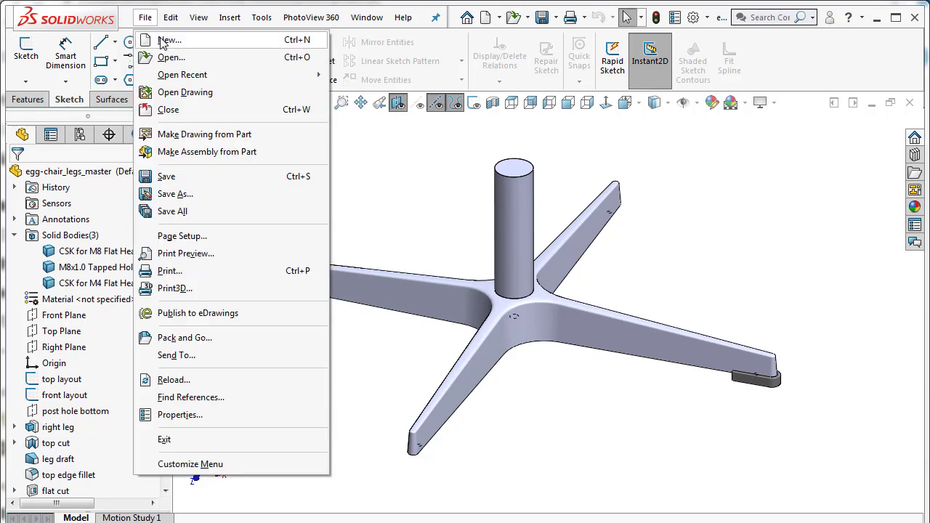
{"action": "left_click", "coordinate": [168, 40]}
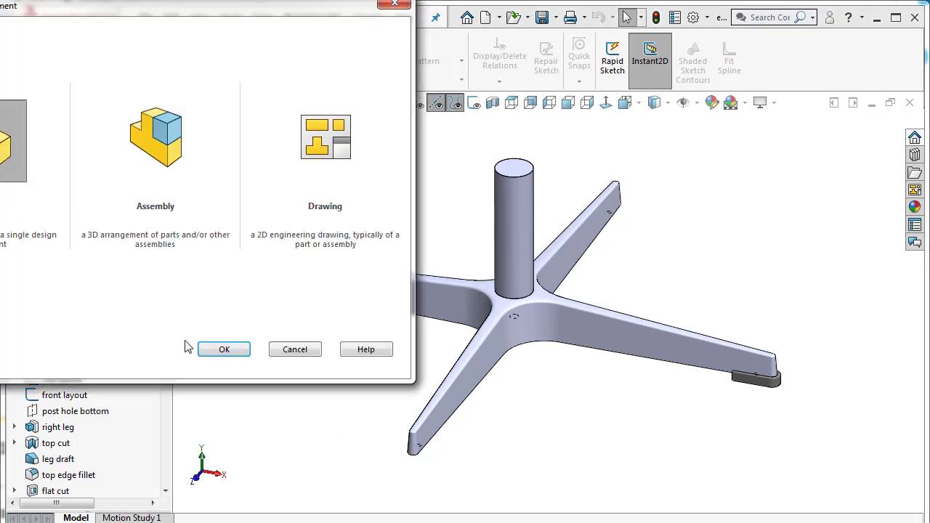
{"action": "left_click", "coordinate": [211, 349]}
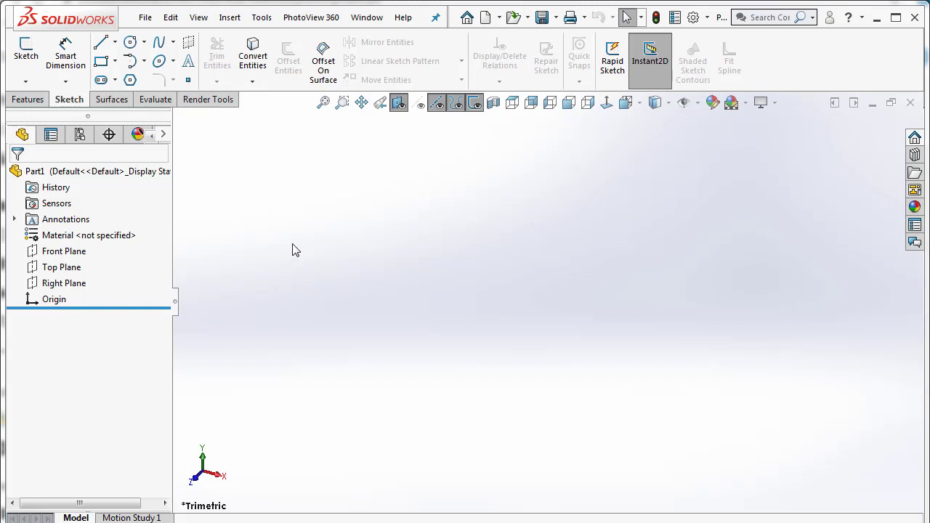
Step: Insert egg-chair_legs_master in its Default configuration into Part1 at the origin
{"action": "left_click", "coordinate": [227, 19]}
{"action": "left_click", "coordinate": [249, 358]}
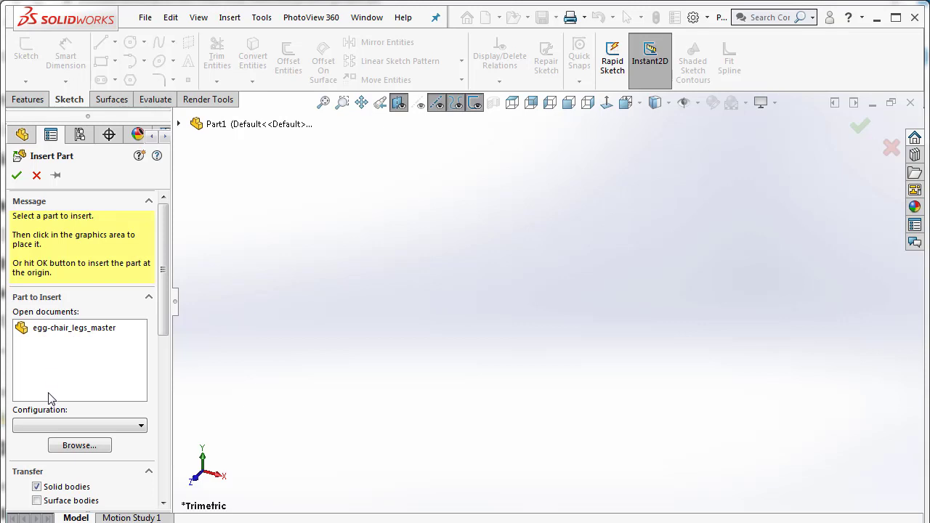
{"action": "left_click", "coordinate": [80, 329]}
{"action": "left_click", "coordinate": [17, 175]}
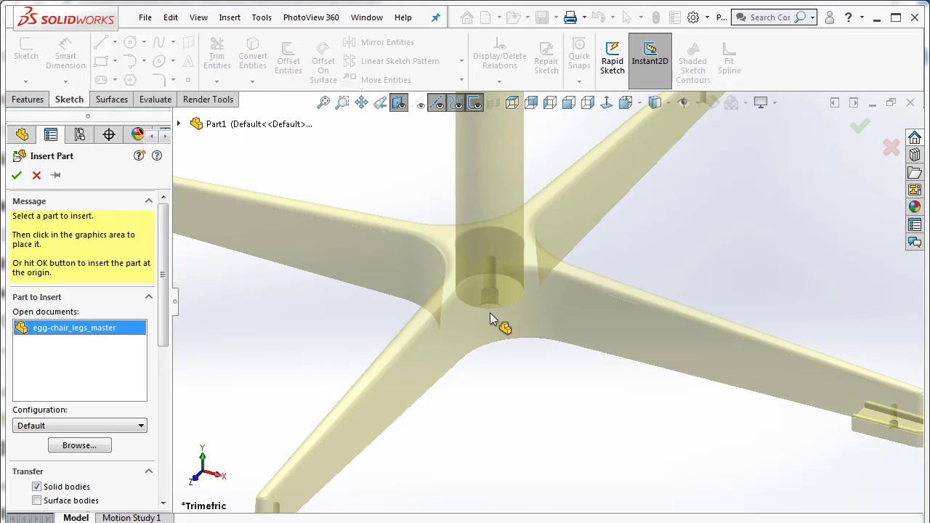
{"action": "left_click", "coordinate": [16, 175]}
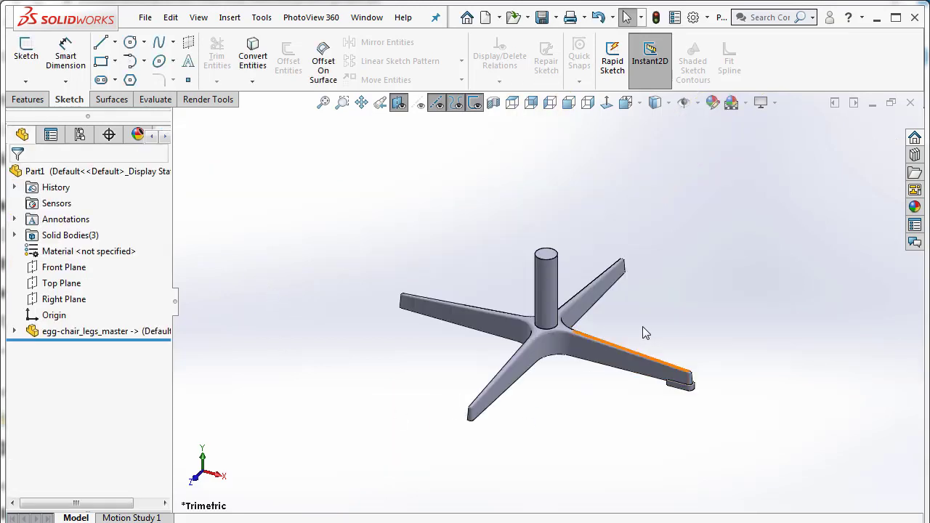
Step: Widen the FeatureManager and re-confirm the inserted egg-chair_legs_master feature's settings
{"action": "scroll", "coordinate": [633, 323], "scroll_direction": "down", "scroll_amount": 2}
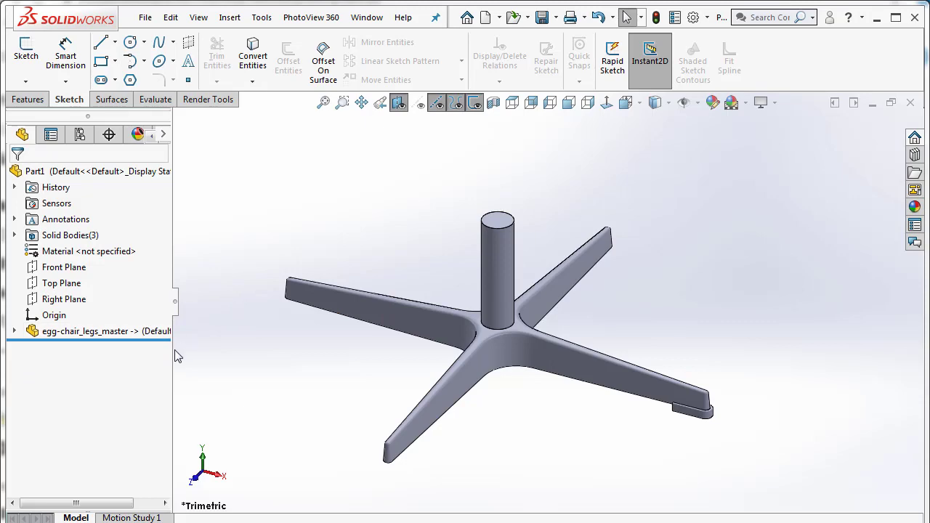
{"action": "left_click_drag", "start_coordinate": [170, 349], "coordinate": [218, 353]}
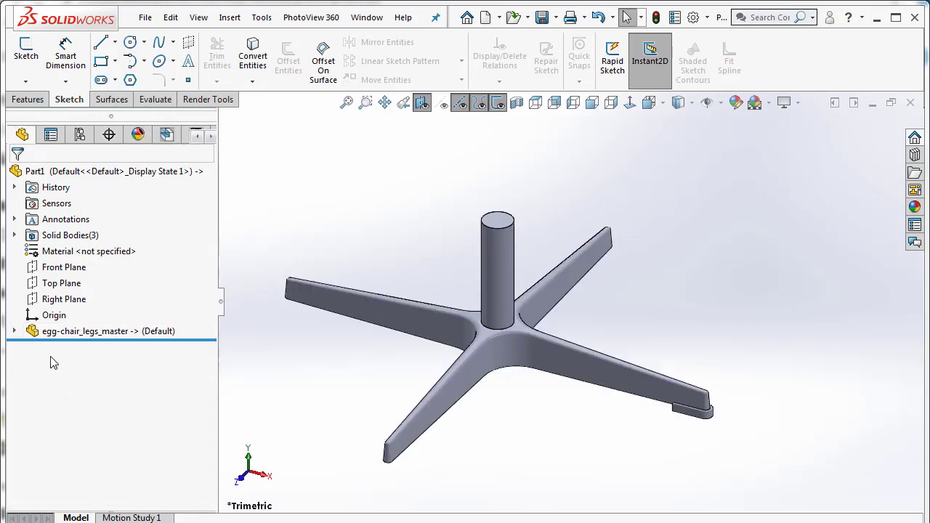
{"action": "right_click", "coordinate": [57, 333]}
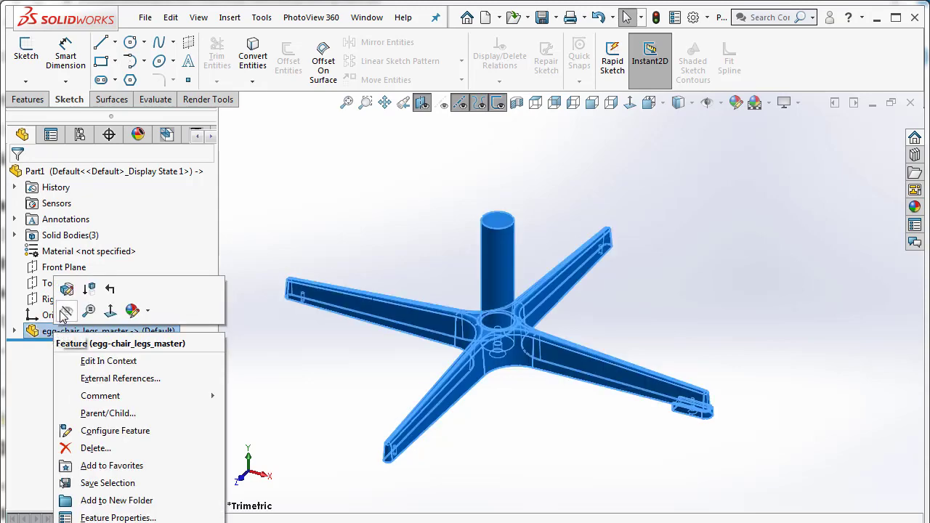
{"action": "left_click", "coordinate": [66, 311]}
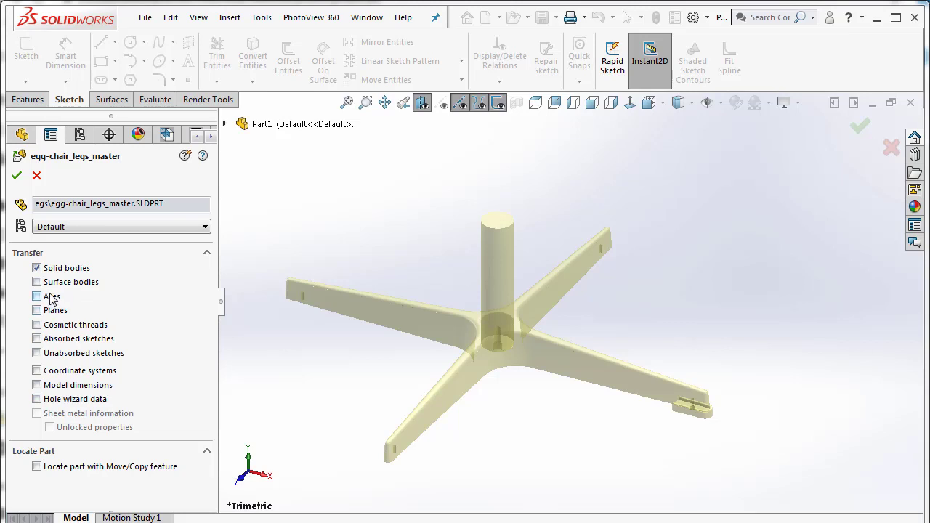
{"action": "left_click", "coordinate": [16, 176]}
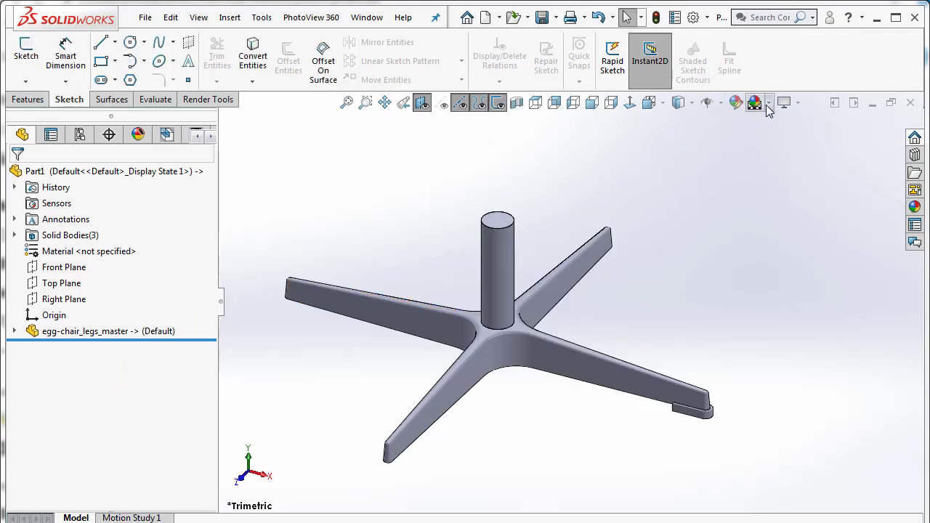
Step: Apply the Plain White scene to the viewport
{"action": "left_click", "coordinate": [768, 104]}
{"action": "left_click", "coordinate": [781, 139]}
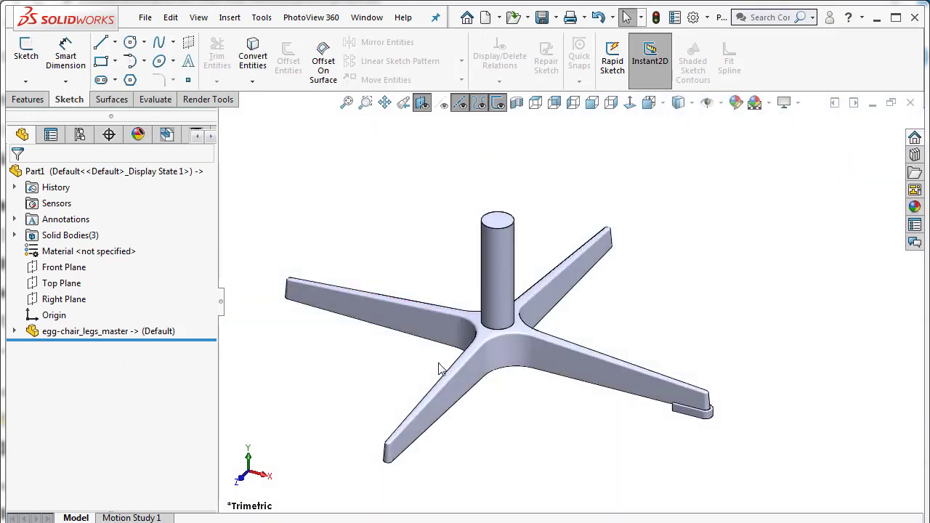
{"action": "scroll", "coordinate": [390, 380], "scroll_direction": "down", "scroll_amount": 2}
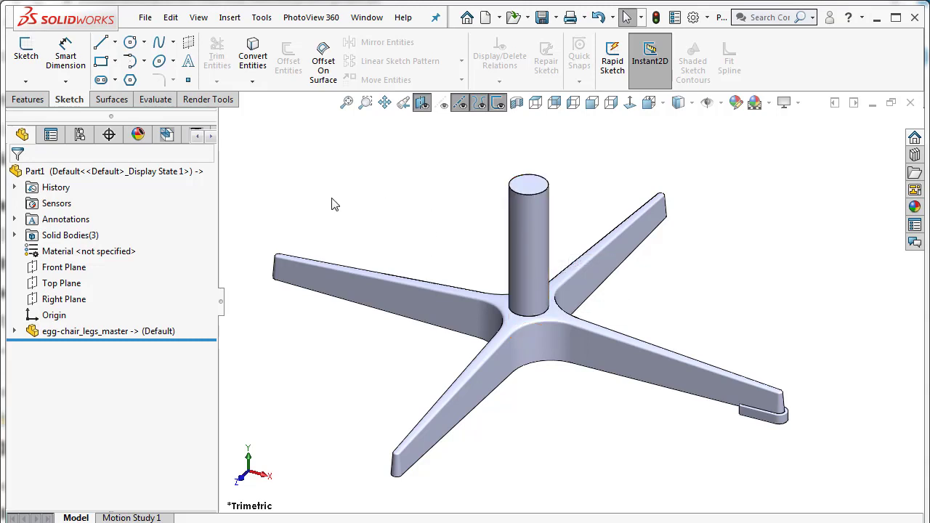
Step: Add a Delete/Keep Body feature that keeps only the post cylinder body
{"action": "left_click", "coordinate": [263, 17]}
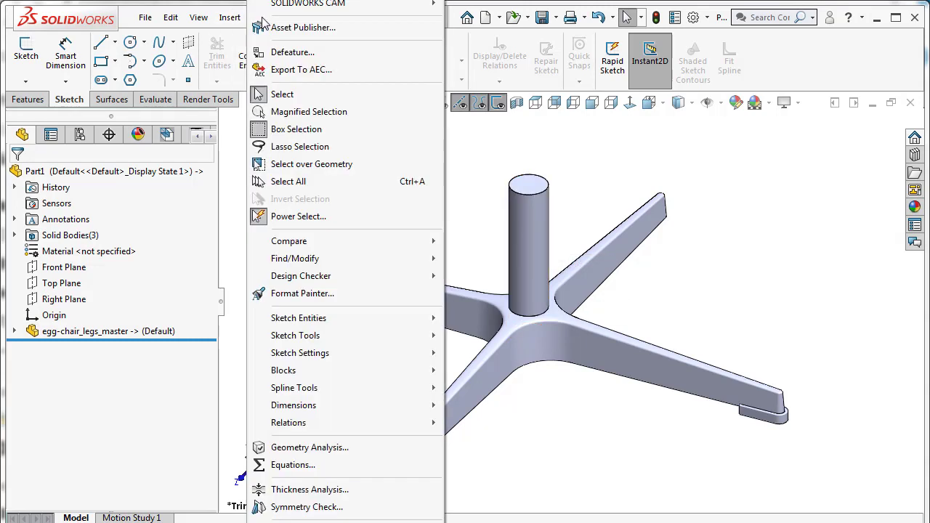
{"action": "left_click", "coordinate": [484, 154]}
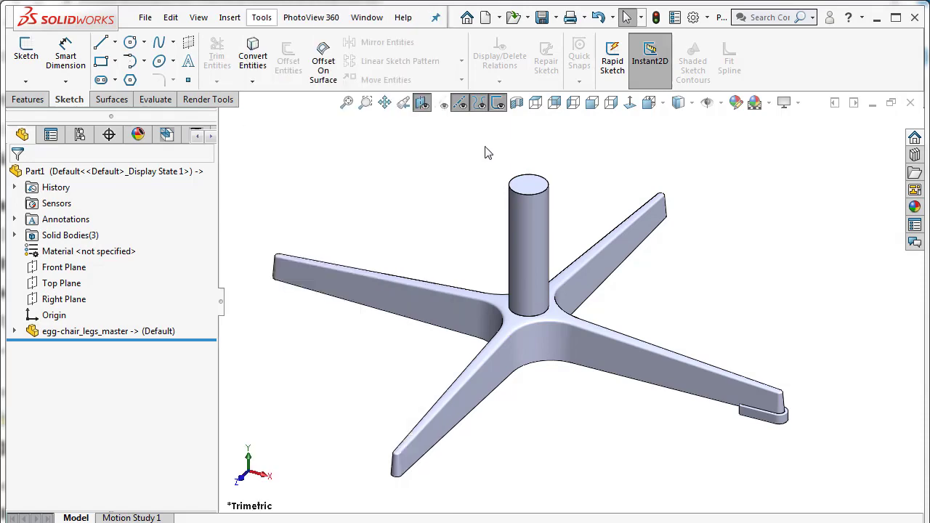
{"action": "left_click", "coordinate": [234, 18]}
{"action": "mouse_move", "coordinate": [234, 75]}
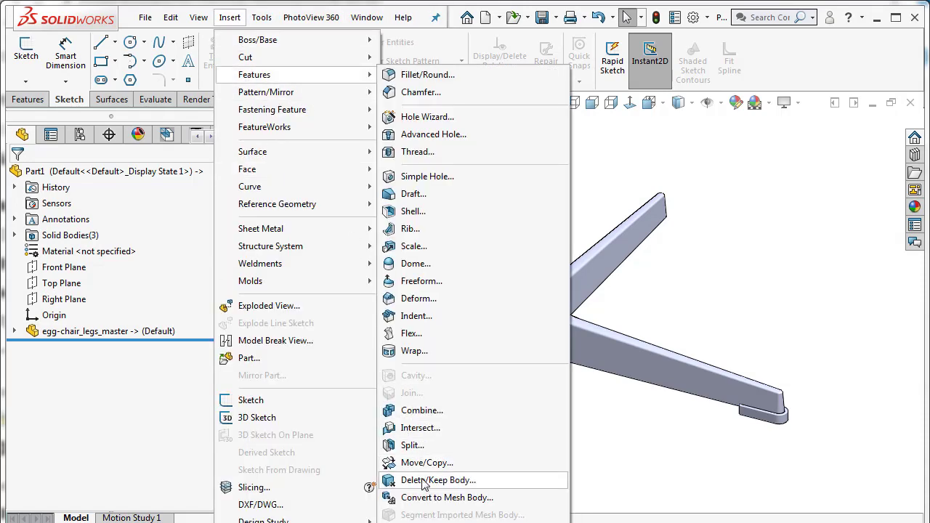
{"action": "left_click", "coordinate": [448, 482]}
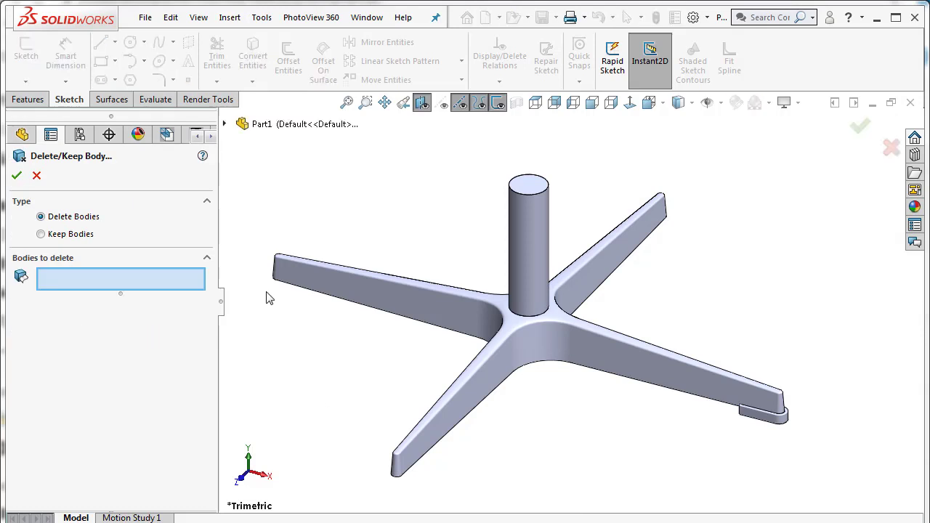
{"action": "left_click", "coordinate": [71, 235]}
{"action": "left_click", "coordinate": [528, 236]}
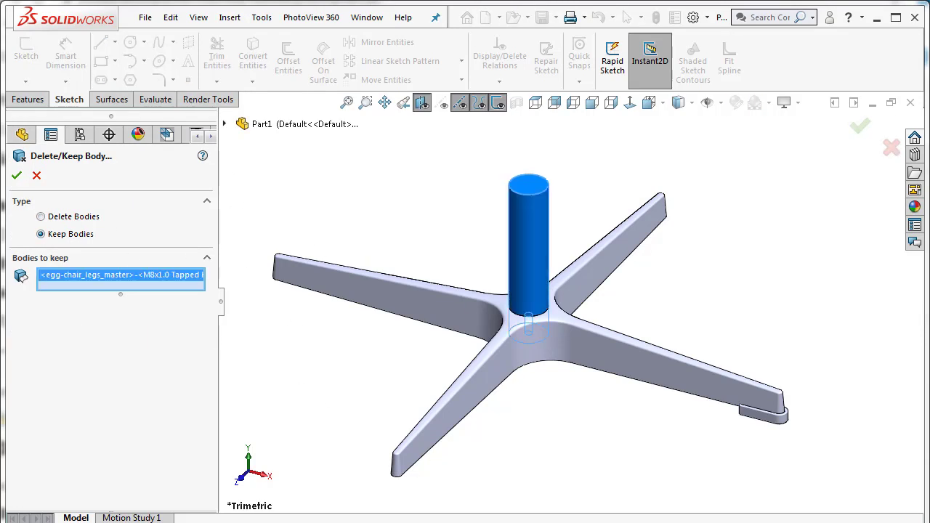
{"action": "left_click", "coordinate": [18, 177]}
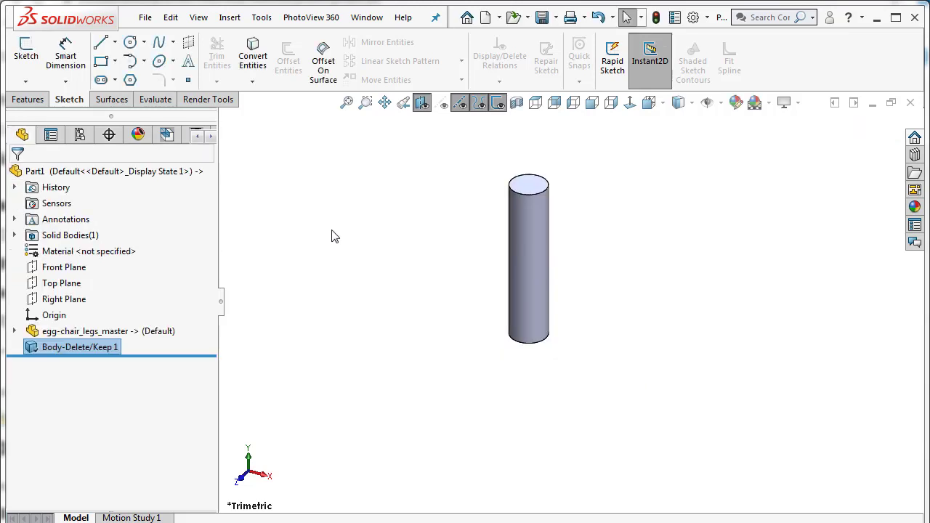
{"action": "middle_click_drag", "start_coordinate": [498, 350], "coordinate": [254, 225]}
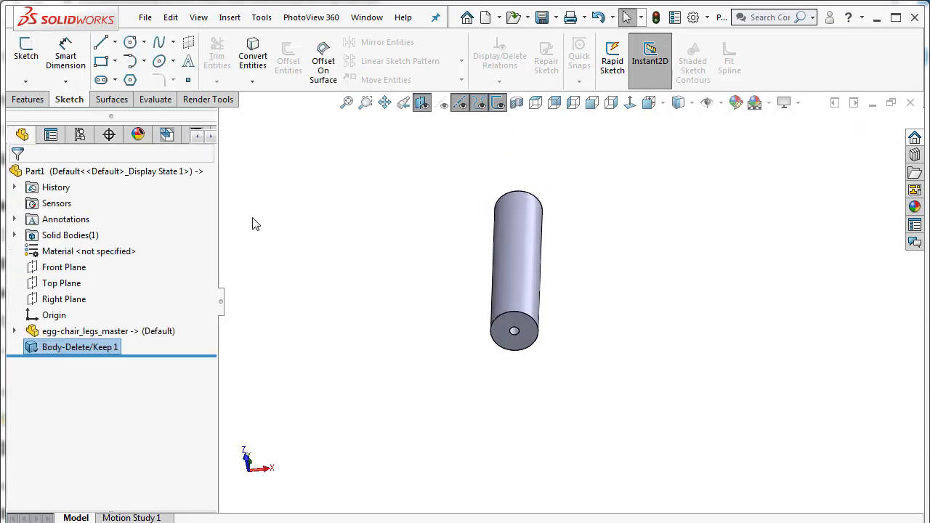
Step: Save the part as 'post' in My Documents > SJSU AY19-20 FA18 DSID136 > P5 examples > egg-chair legs
{"action": "left_click", "coordinate": [147, 18]}
{"action": "left_click", "coordinate": [183, 195]}
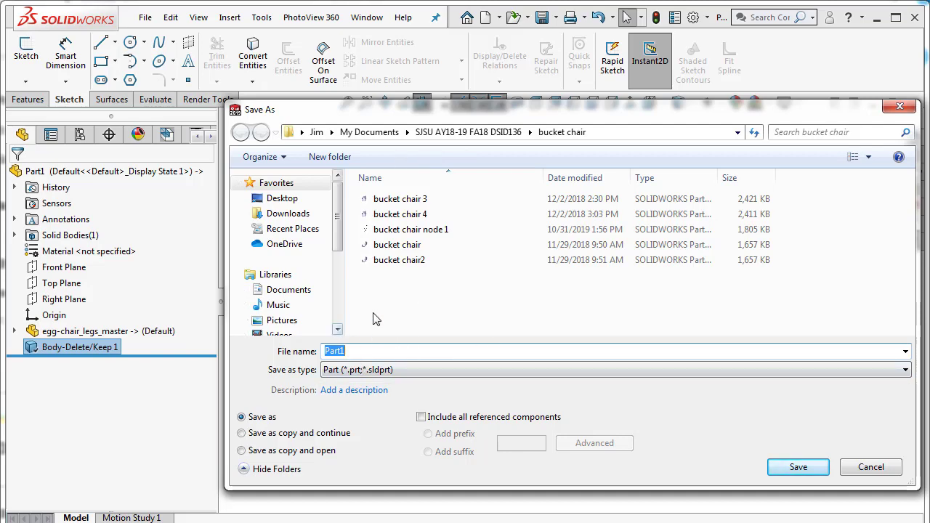
{"action": "left_click", "coordinate": [370, 133]}
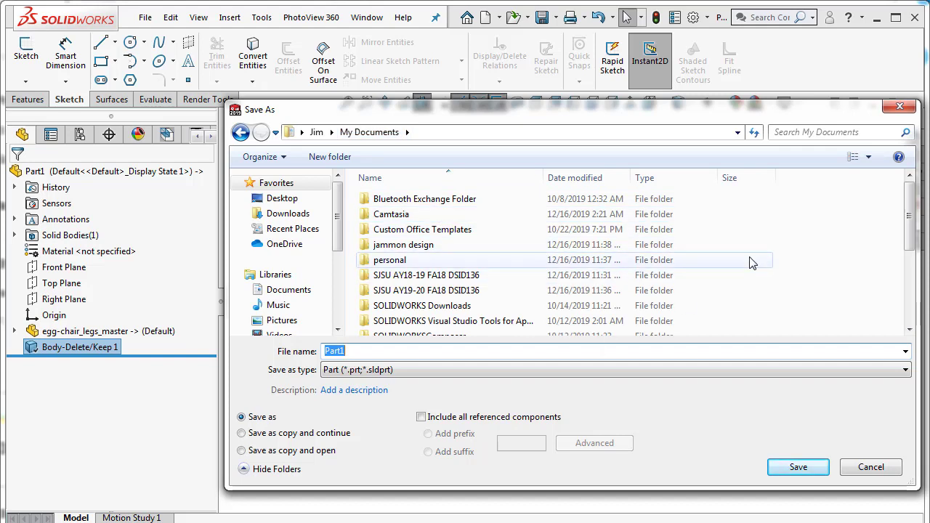
{"action": "left_click_drag", "start_coordinate": [907, 234], "coordinate": [907, 268]}
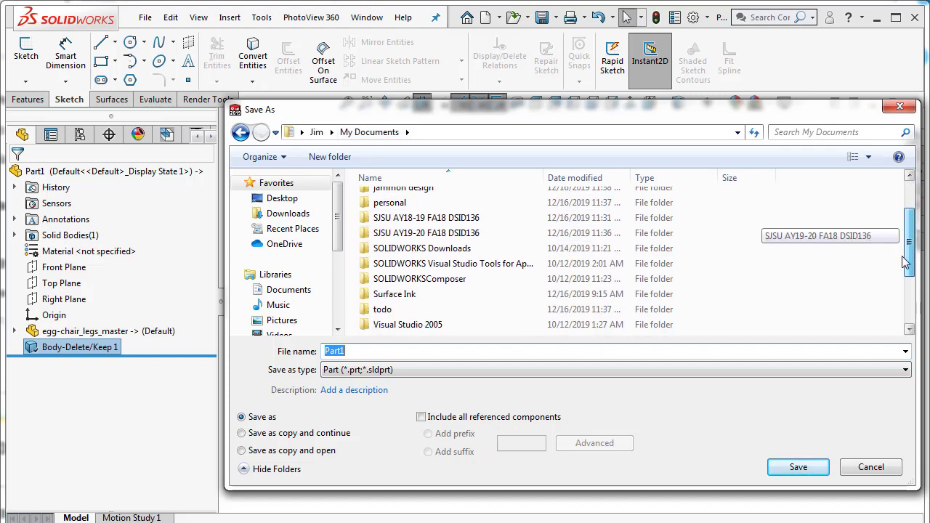
{"action": "double_click", "coordinate": [450, 230]}
{"action": "double_click", "coordinate": [450, 229]}
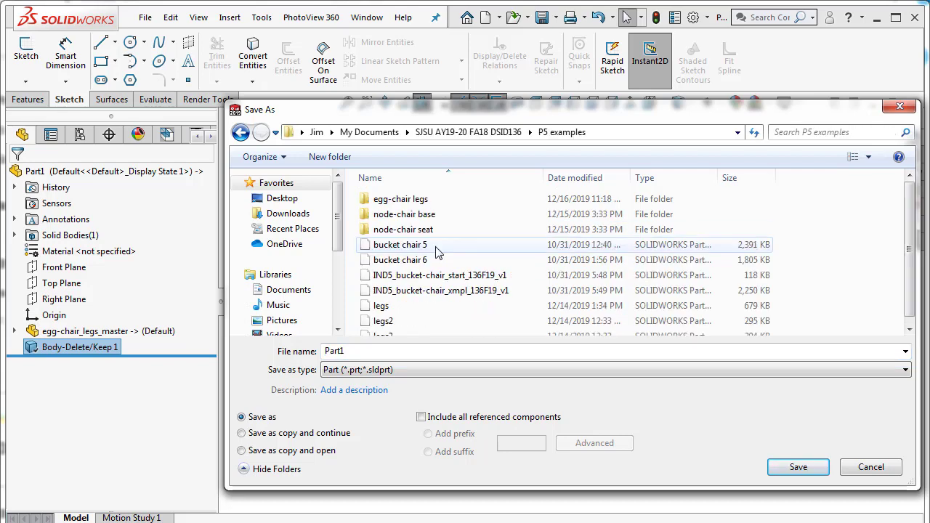
{"action": "double_click", "coordinate": [400, 202]}
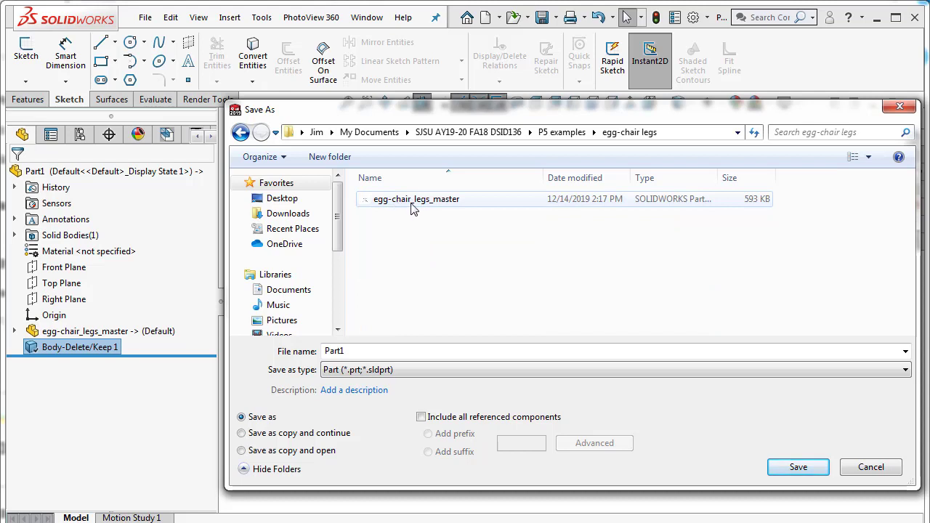
{"action": "double_click", "coordinate": [330, 352]}
{"action": "type", "text": "P"}
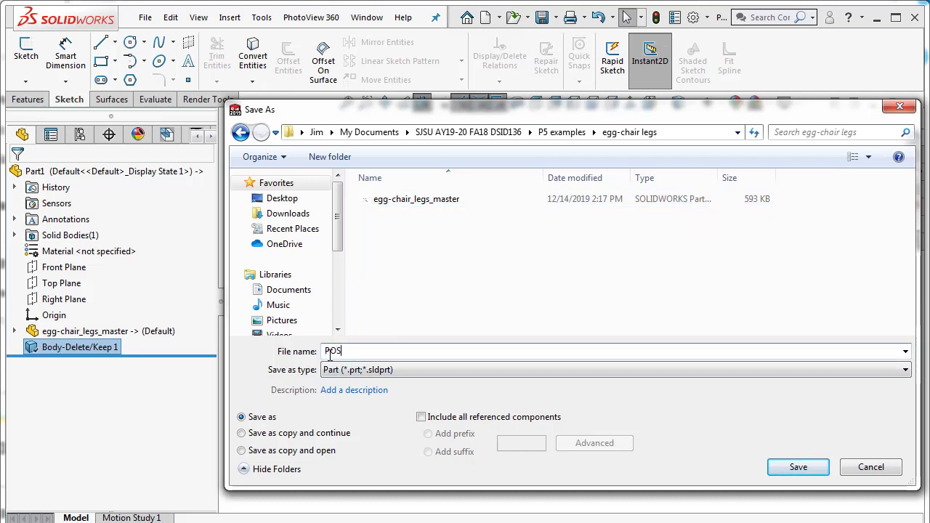
{"action": "type", "text": "post"}
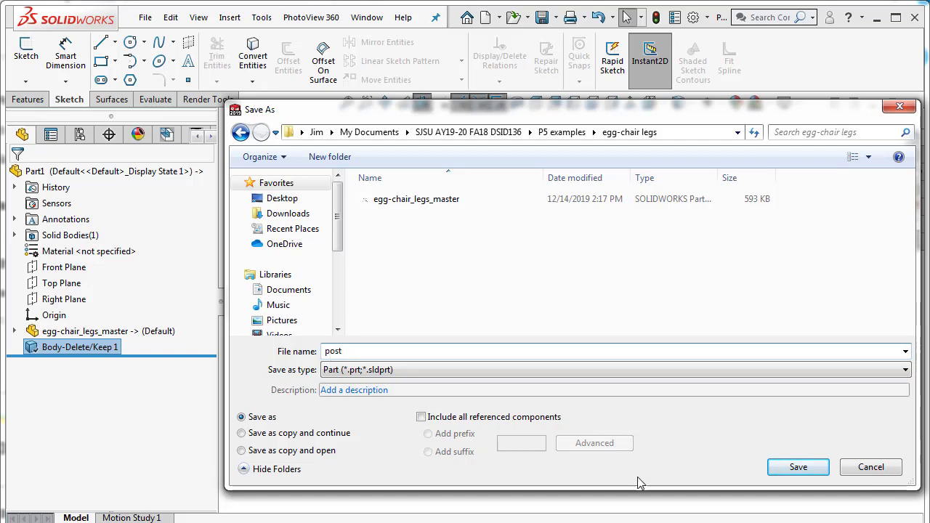
{"action": "left_click", "coordinate": [823, 472]}
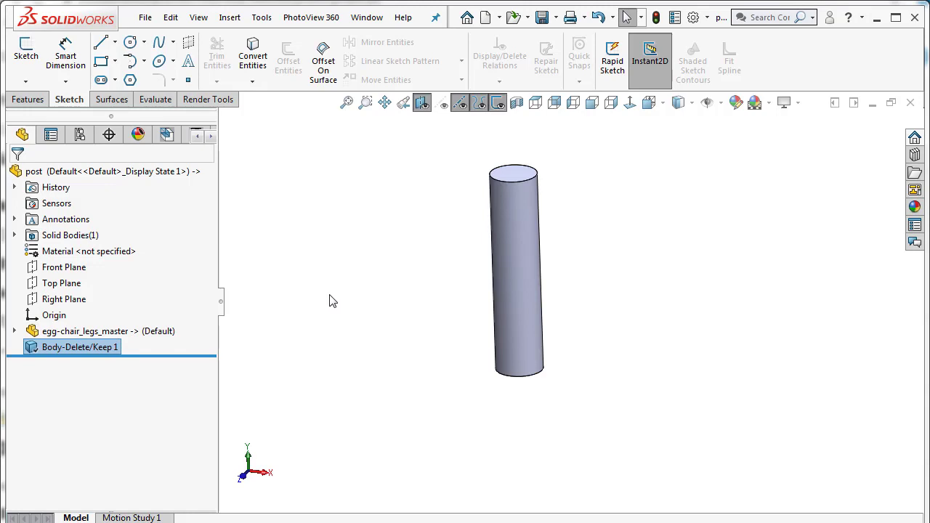
Step: Edit Body-Delete/Keep1 to keep the foot tab at the arm's end instead of the post
{"action": "middle_click_drag", "start_coordinate": [377, 341], "coordinate": [373, 213]}
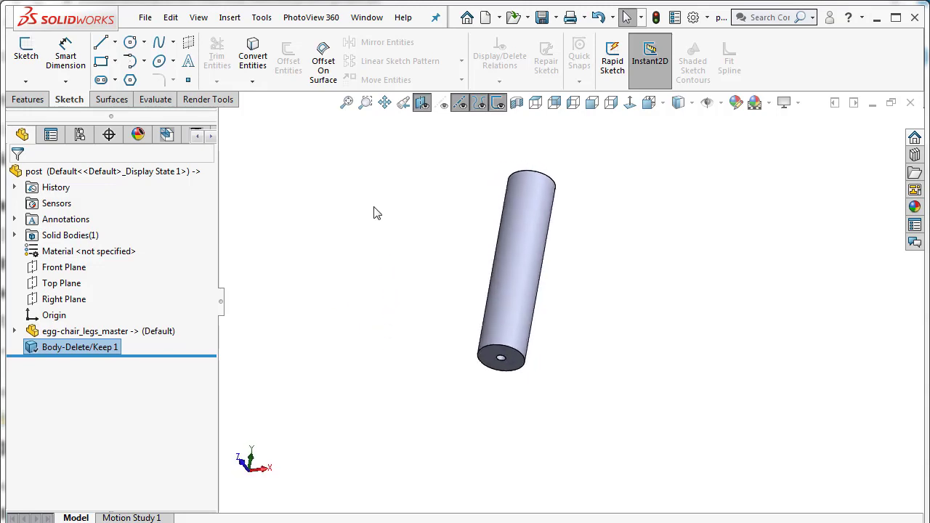
{"action": "right_click", "coordinate": [80, 351]}
{"action": "left_click", "coordinate": [89, 307]}
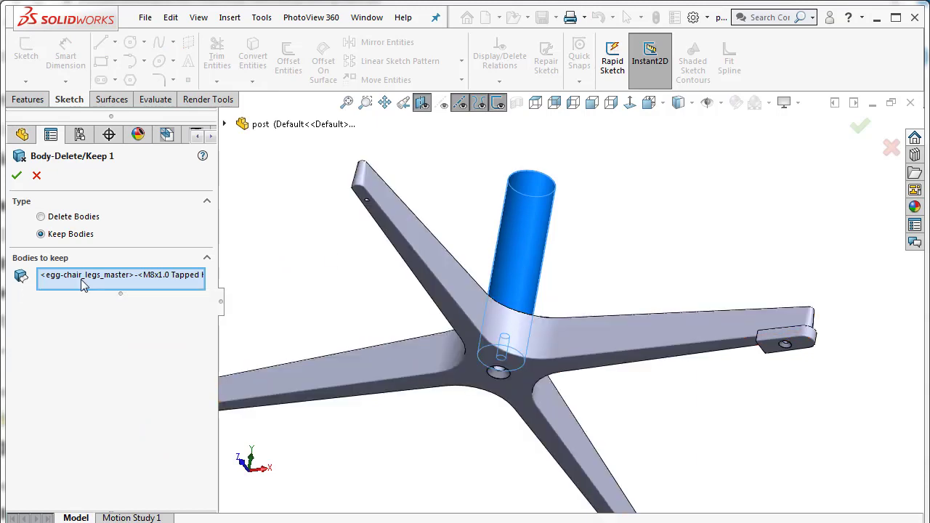
{"action": "left_click", "coordinate": [82, 283]}
{"action": "key", "text": "Delete"}
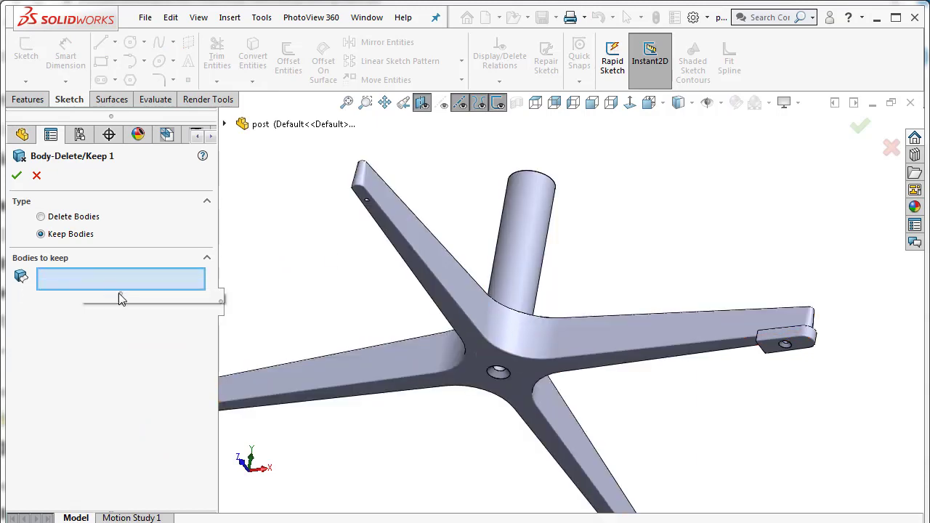
{"action": "left_click", "coordinate": [780, 352]}
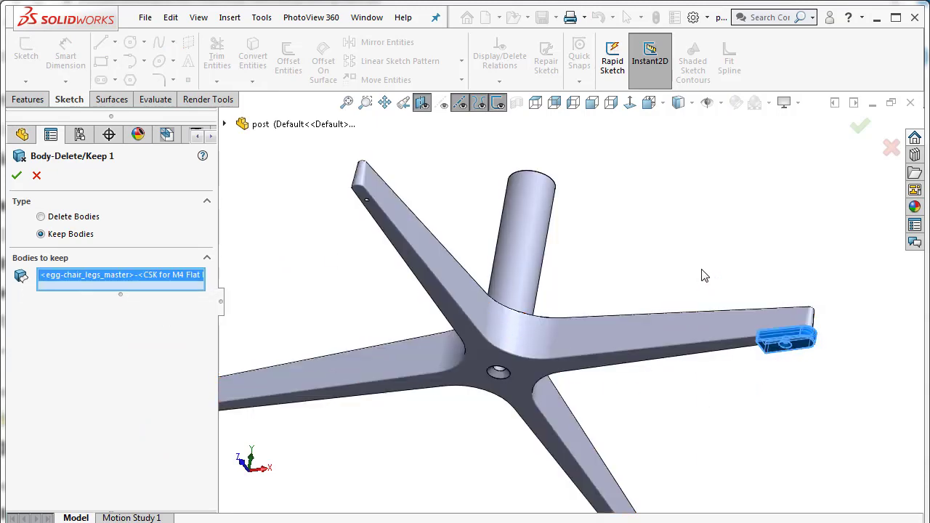
{"action": "left_click", "coordinate": [16, 177]}
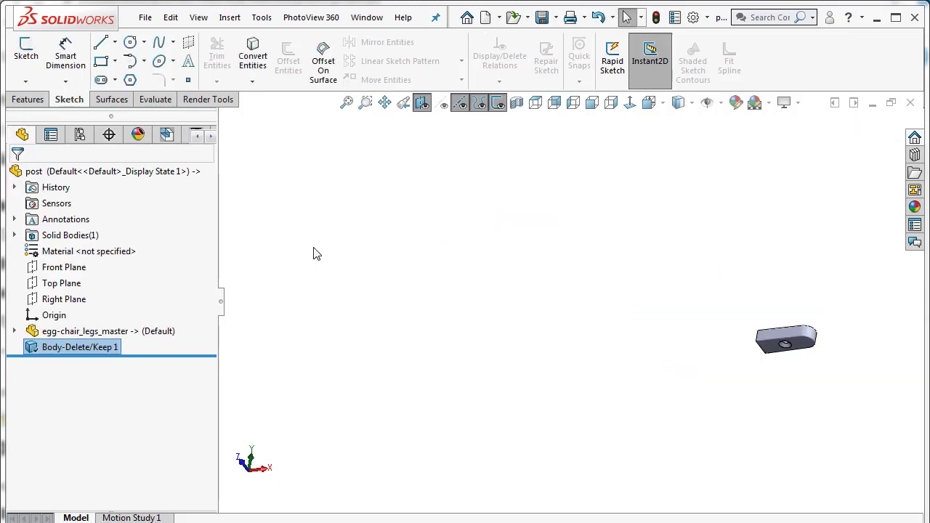
Step: Fit the foot in view and save the part as 'foot'
{"action": "key", "text": "f"}
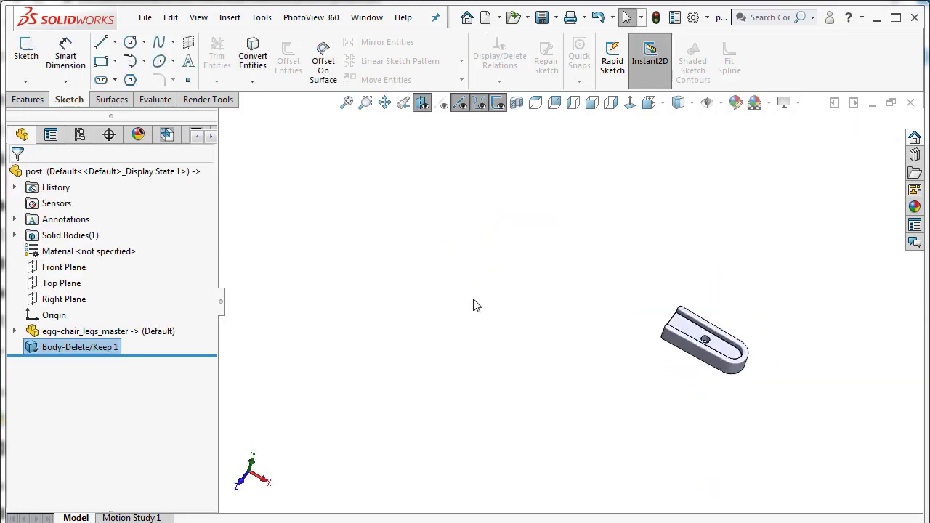
{"action": "left_click", "coordinate": [145, 19]}
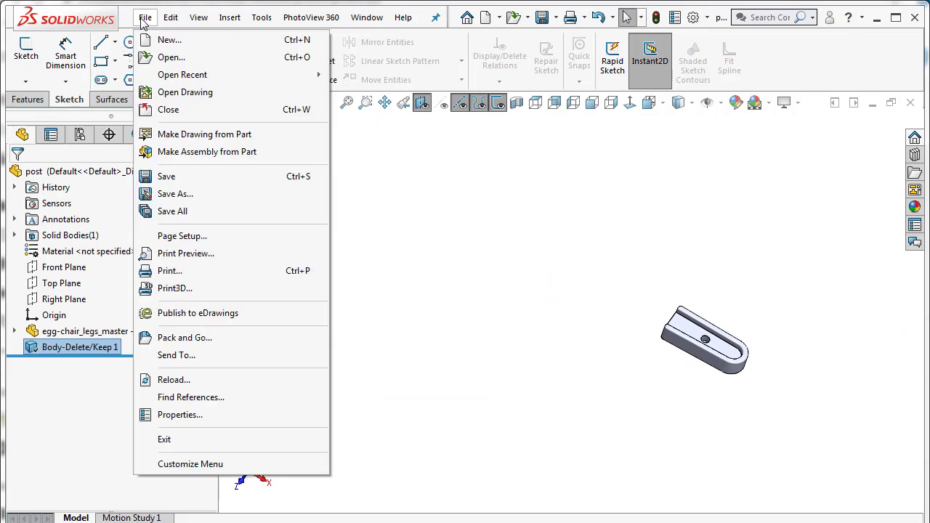
{"action": "left_click", "coordinate": [166, 195]}
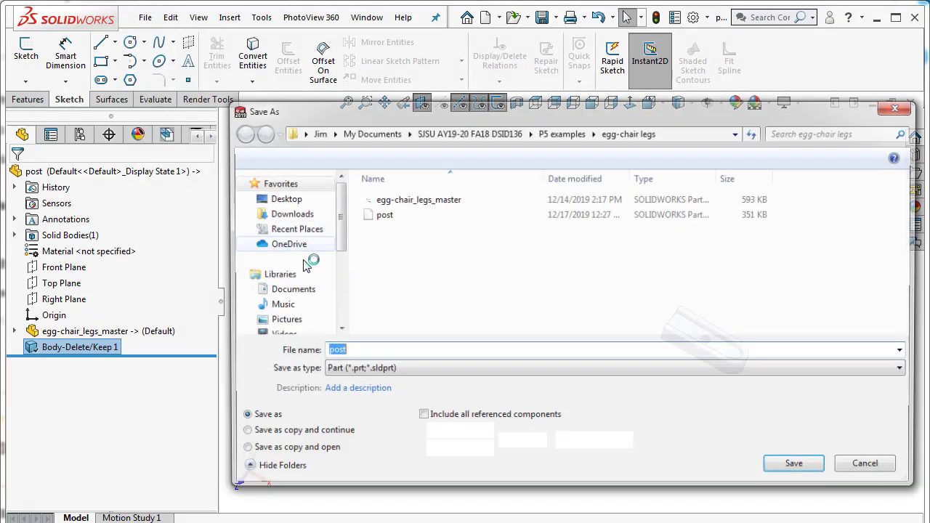
{"action": "type", "text": "foo"}
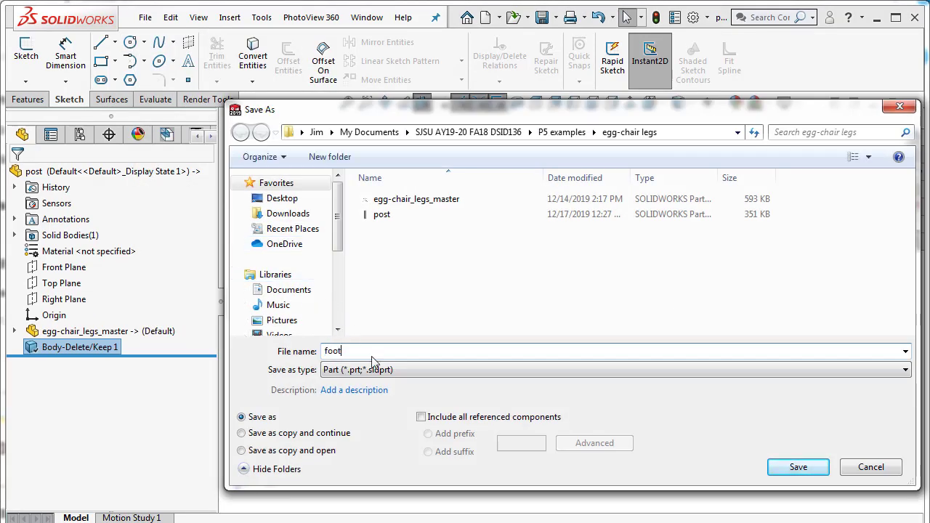
{"action": "type", "text": "t"}
{"action": "left_click", "coordinate": [797, 468]}
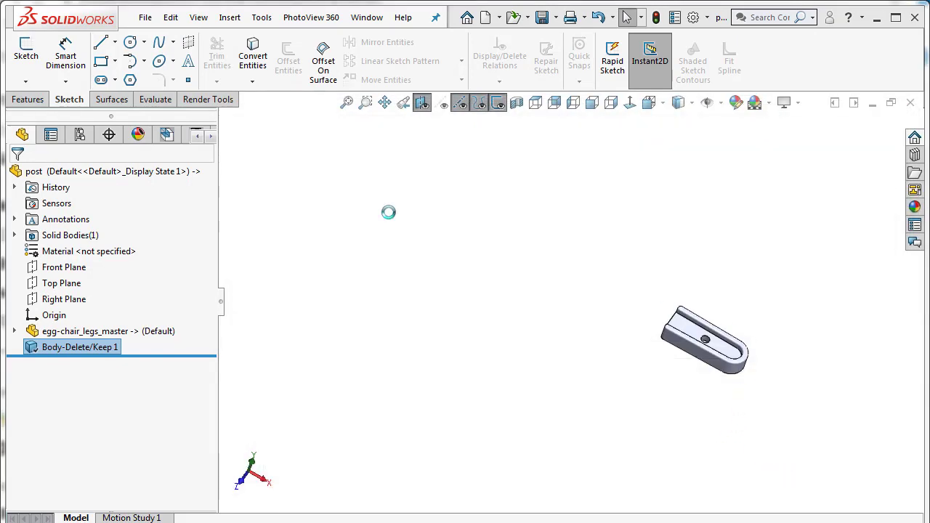
Step: Edit Body-Delete/Keep1 to keep the four-armed leg body in place of the foot
{"action": "scroll", "coordinate": [765, 332], "scroll_direction": "down", "scroll_amount": 2}
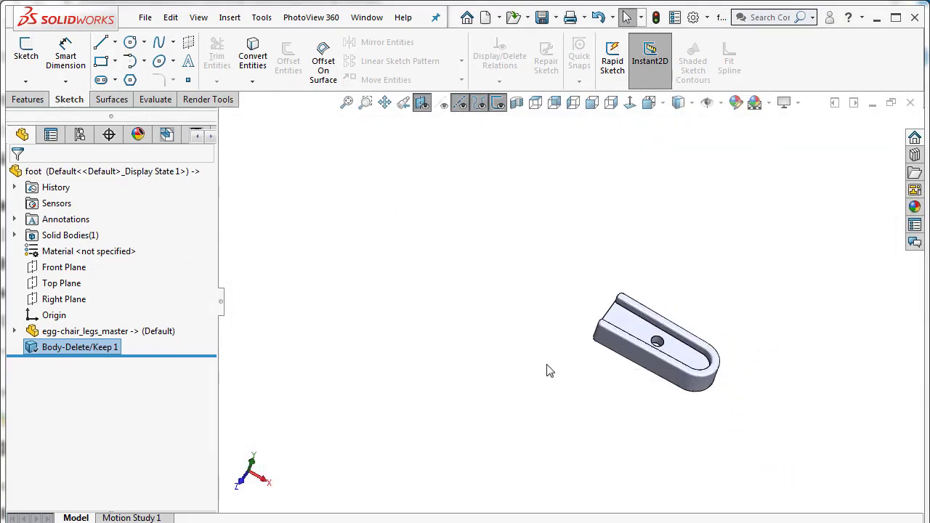
{"action": "right_click", "coordinate": [69, 333]}
{"action": "right_click", "coordinate": [64, 348]}
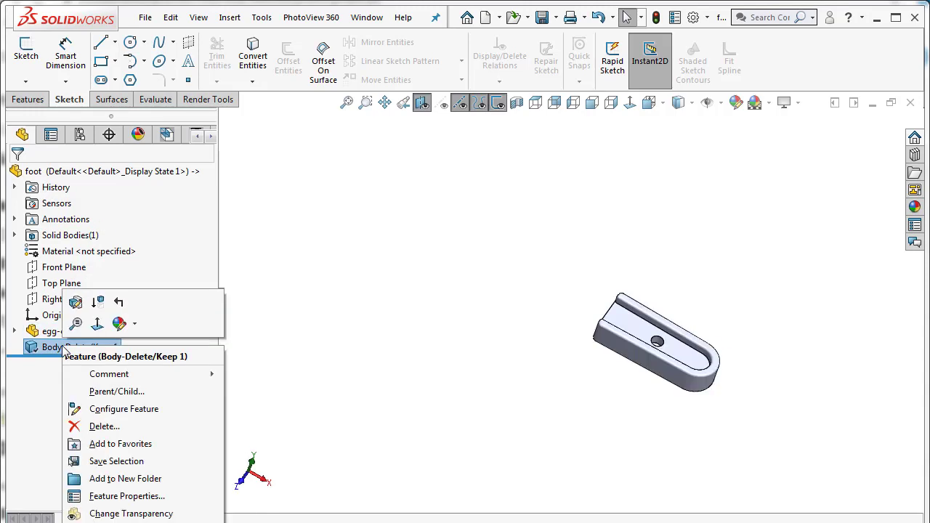
{"action": "left_click", "coordinate": [76, 302]}
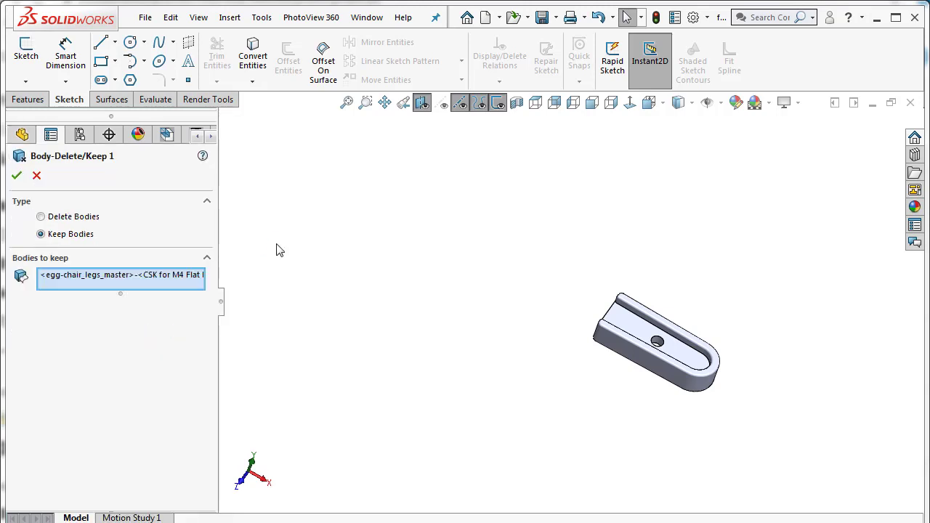
{"action": "left_click", "coordinate": [155, 282]}
{"action": "key", "text": "Delete"}
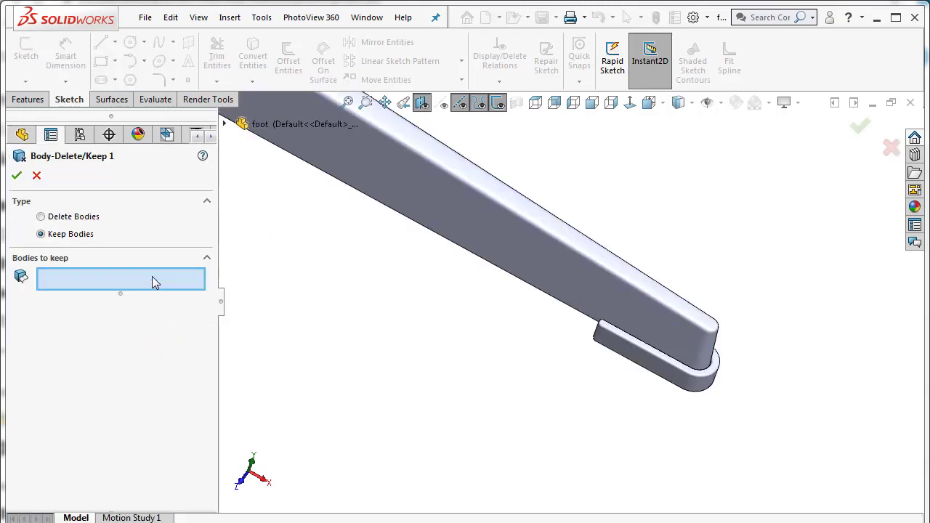
{"action": "left_click", "coordinate": [444, 216]}
{"action": "key", "text": "f"}
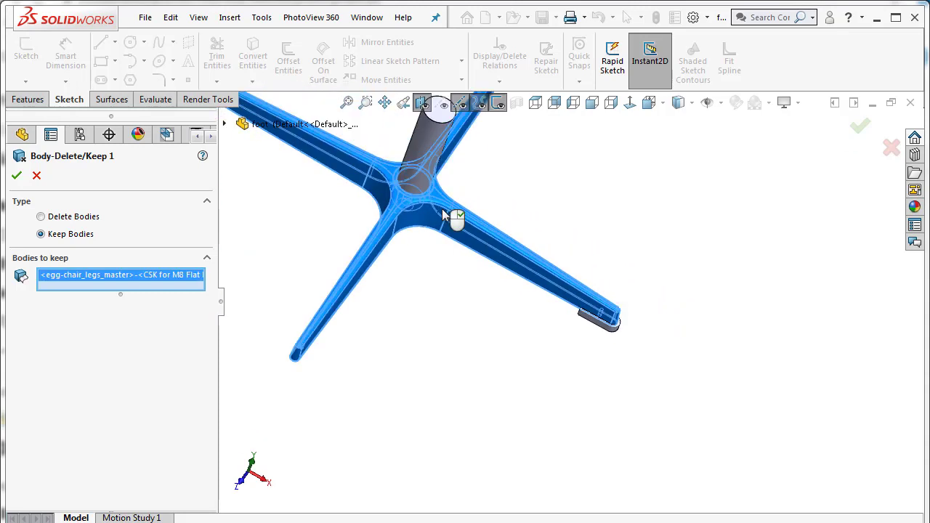
{"action": "left_click", "coordinate": [16, 175]}
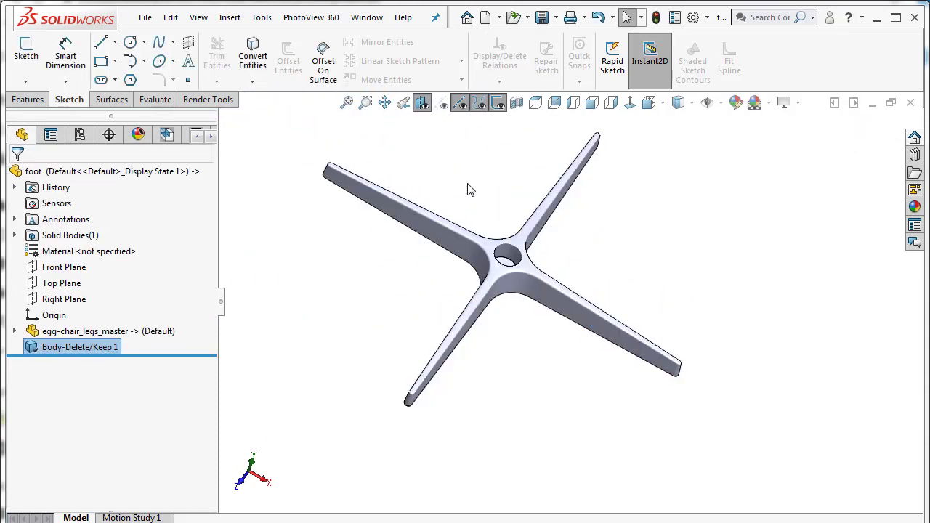
{"action": "middle_click_drag", "start_coordinate": [469, 190], "coordinate": [512, 285]}
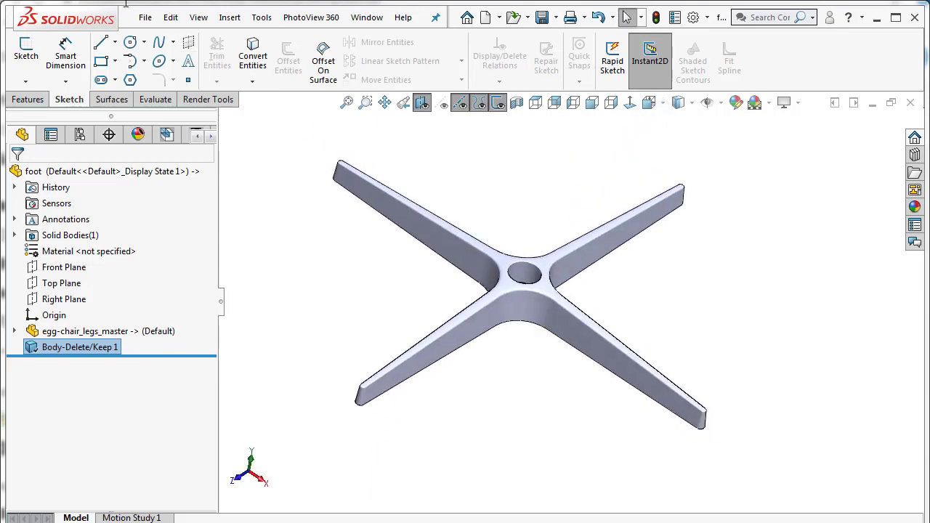
Step: Save the part as 'legs' and switch to Windows Explorer
{"action": "left_click", "coordinate": [145, 17]}
{"action": "left_click", "coordinate": [179, 194]}
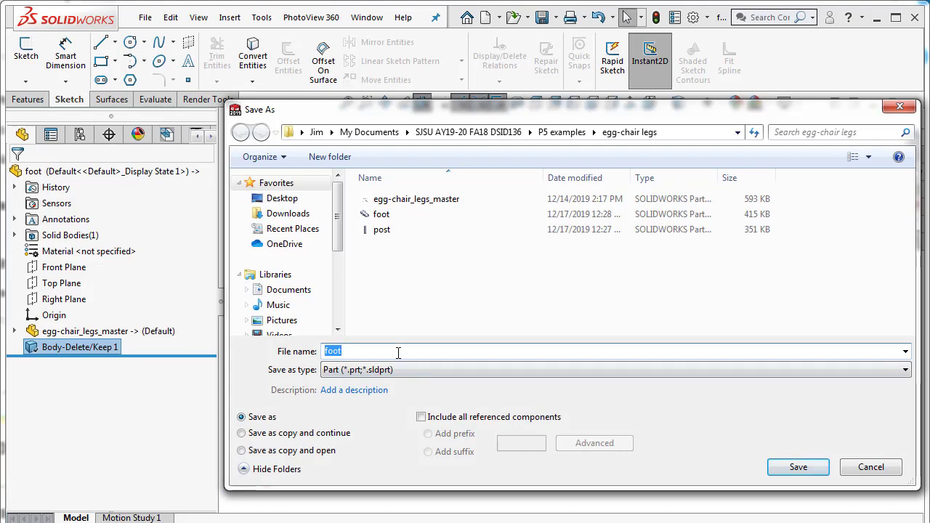
{"action": "key", "text": "BackSpace"}
{"action": "left_click", "coordinate": [776, 469]}
{"action": "key", "text": "alt+Tab"}
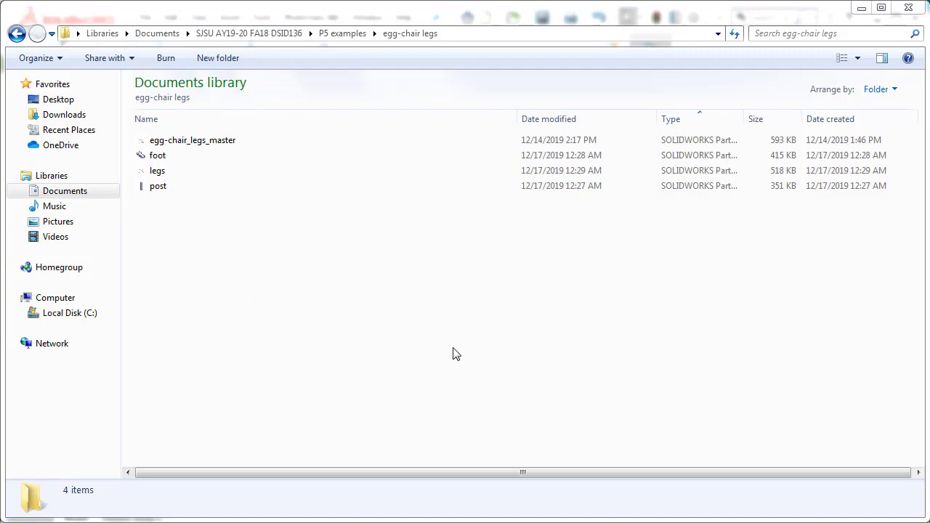
Step: Drag the M4x10mm and M8x20mm screw part files into the egg-chair legs folder
{"action": "left_click_drag", "start_coordinate": [929, 247], "coordinate": [269, 353]}
{"action": "left_click", "coordinate": [465, 309]}
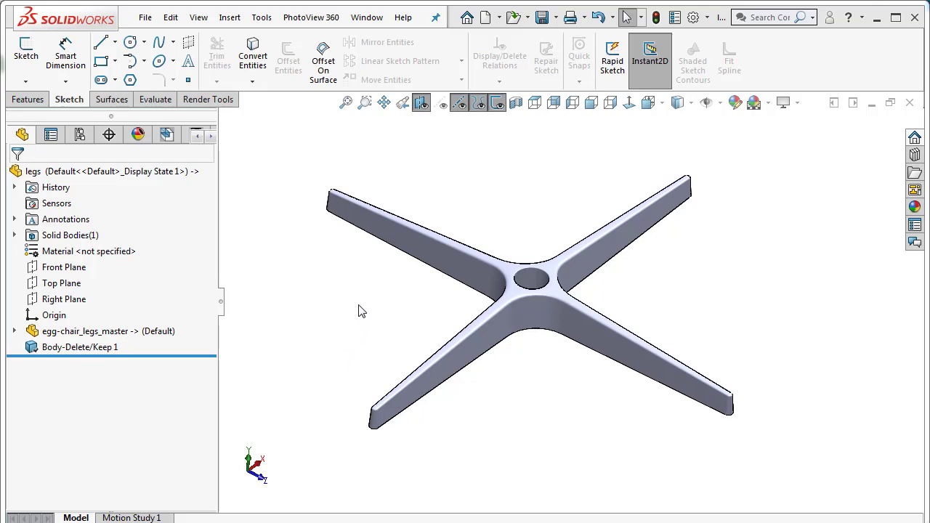
Step: Create a new assembly with the legs part placed as its first component, legs<1>
{"action": "left_click", "coordinate": [145, 18]}
{"action": "left_click", "coordinate": [166, 42]}
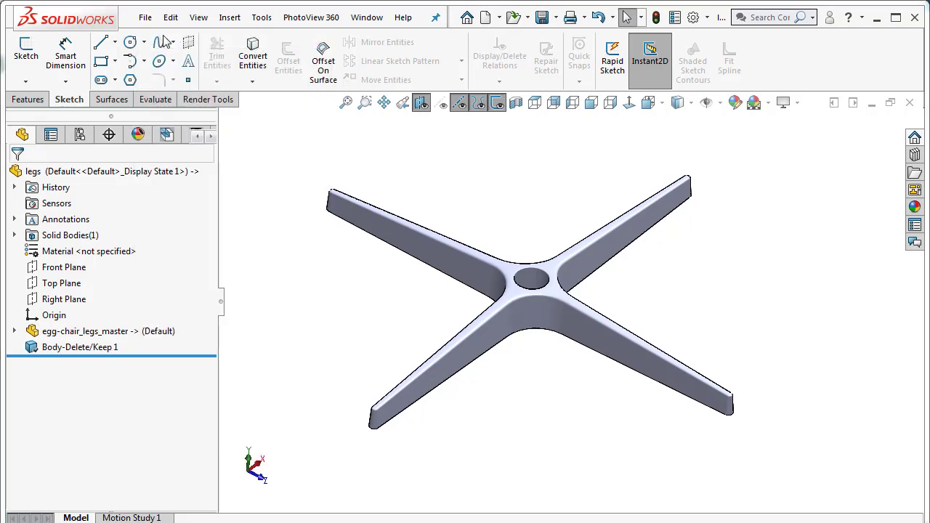
{"action": "left_click", "coordinate": [156, 174]}
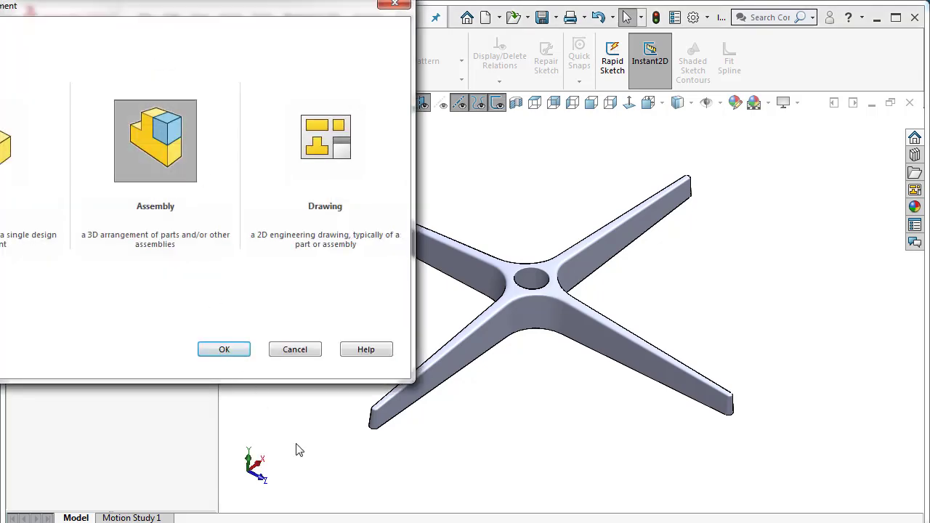
{"action": "left_click", "coordinate": [231, 353]}
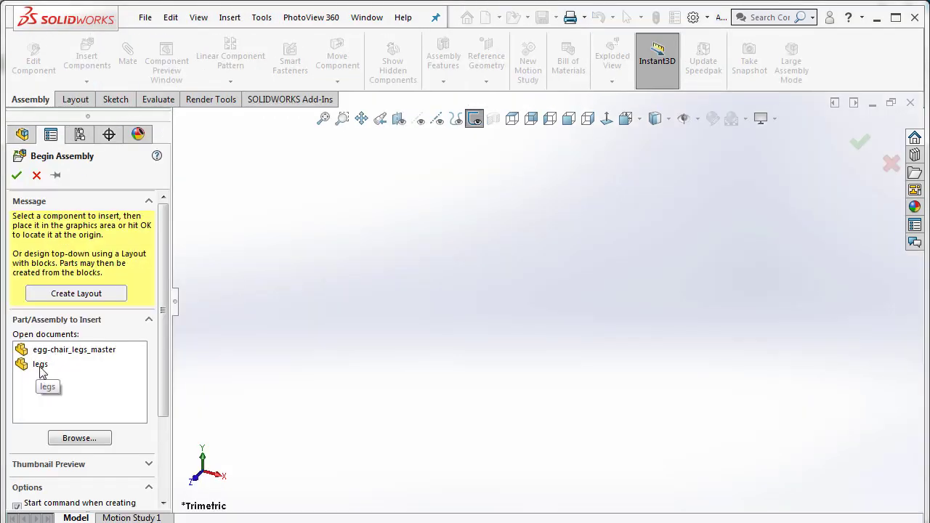
{"action": "left_click", "coordinate": [39, 367]}
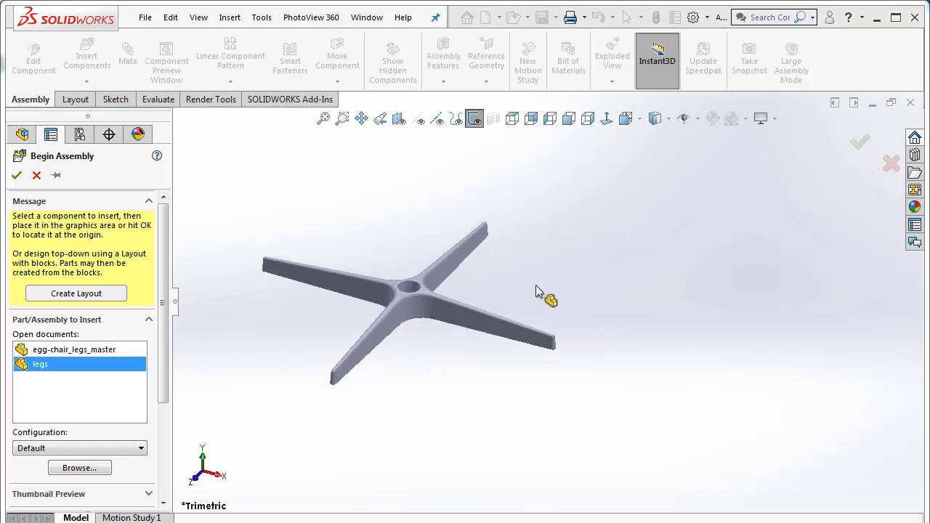
{"action": "left_click", "coordinate": [16, 175]}
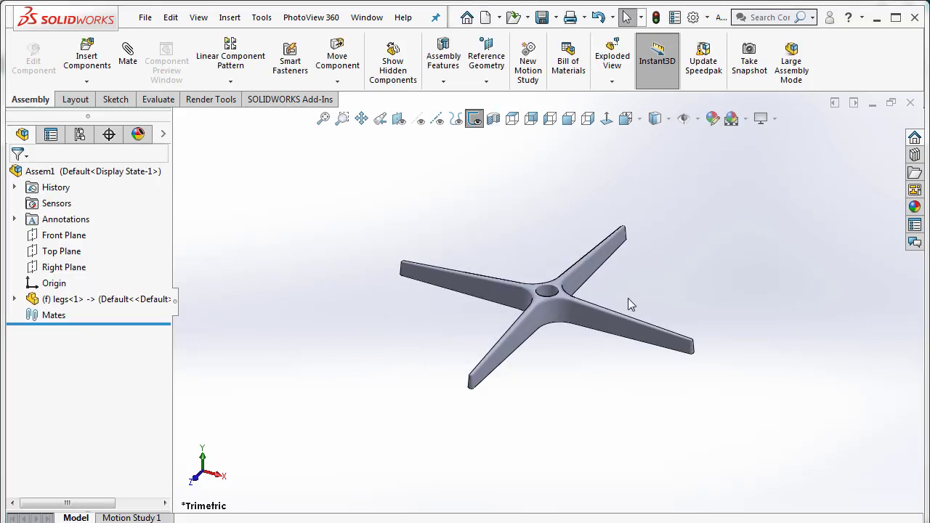
Step: Apply the Plain White scene to the assembly background
{"action": "scroll", "coordinate": [627, 299], "scroll_direction": "down", "scroll_amount": 3}
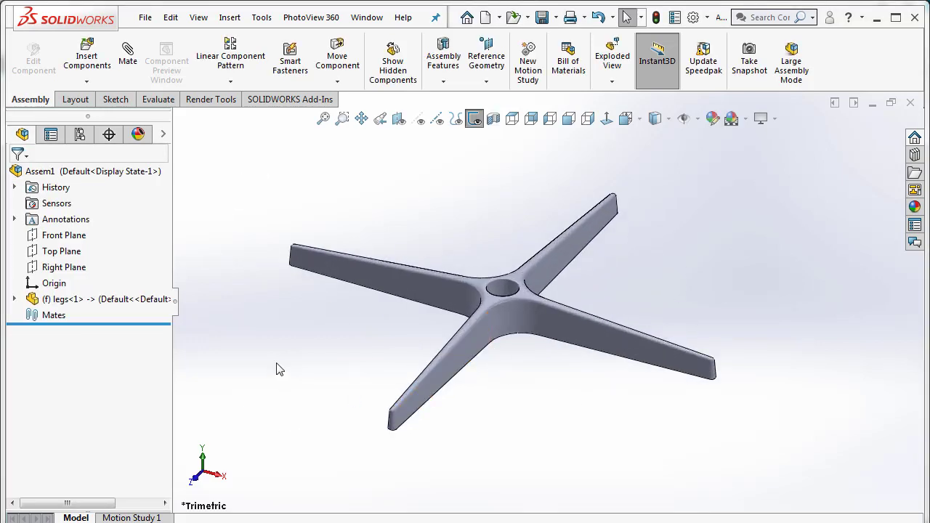
{"action": "left_click", "coordinate": [760, 119]}
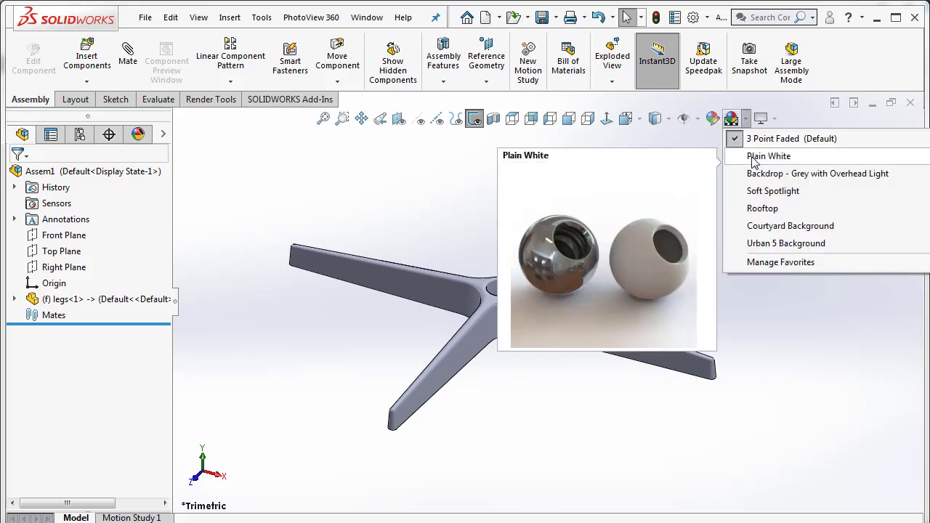
{"action": "left_click", "coordinate": [755, 156]}
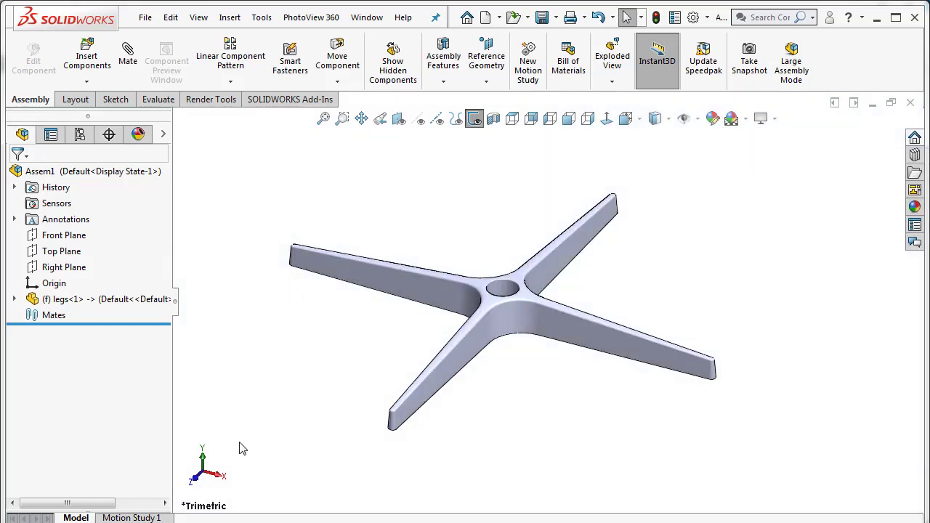
Step: Expand legs<1>, inspect the part and assembly origins, then collapse it again
{"action": "left_click", "coordinate": [14, 299]}
{"action": "left_click", "coordinate": [71, 444]}
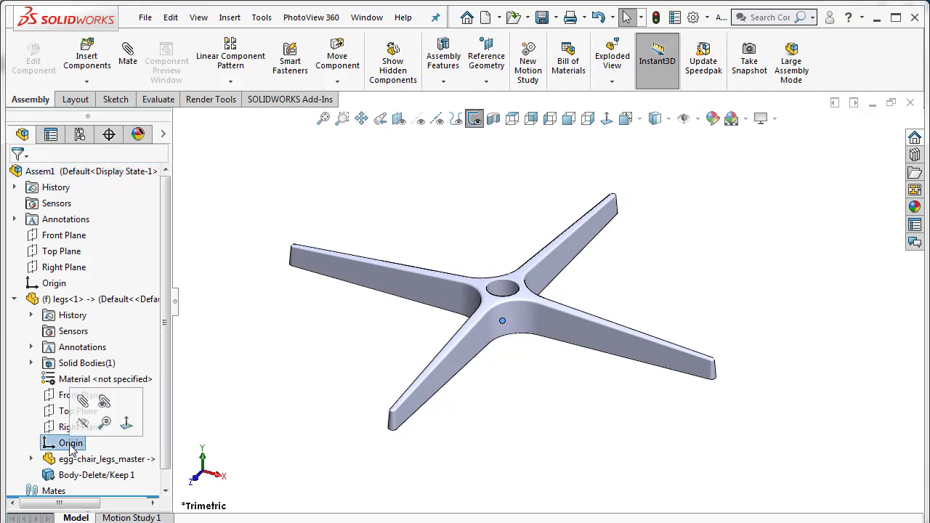
{"action": "left_click", "coordinate": [53, 284]}
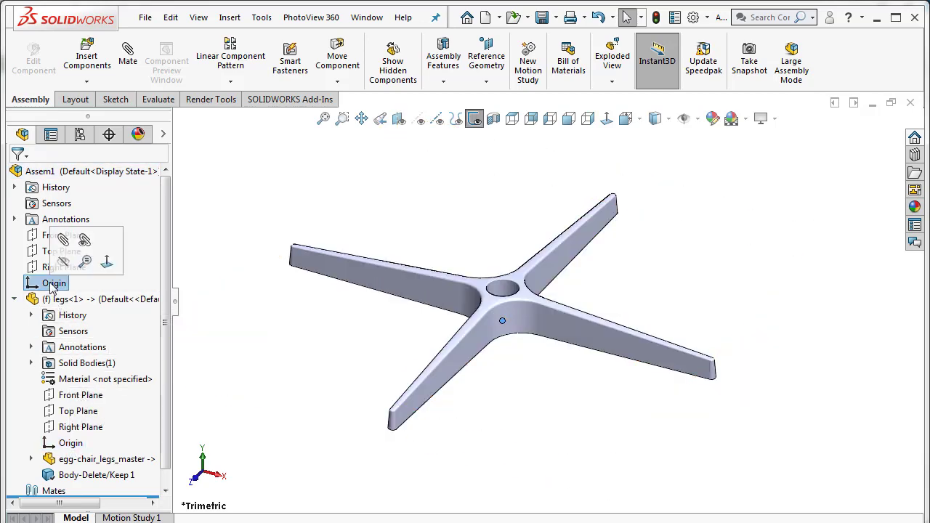
{"action": "left_click", "coordinate": [264, 375]}
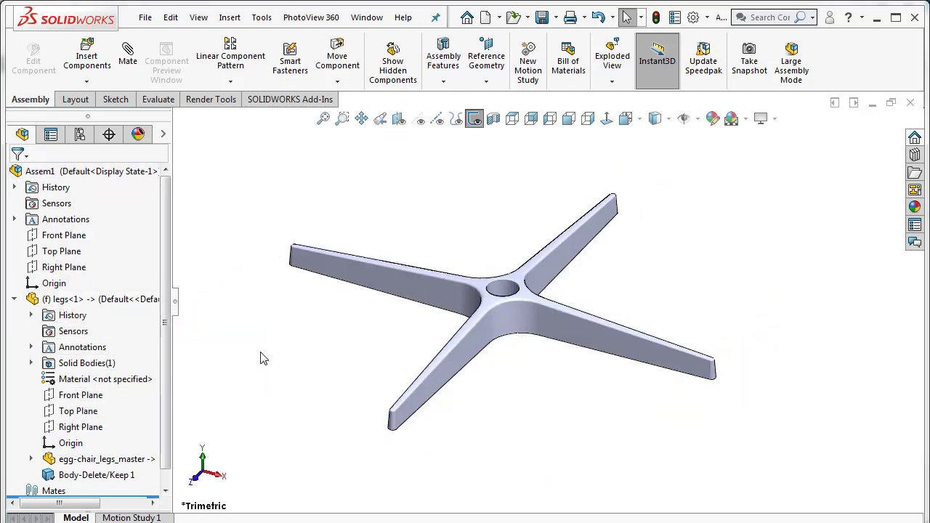
{"action": "left_click", "coordinate": [15, 300]}
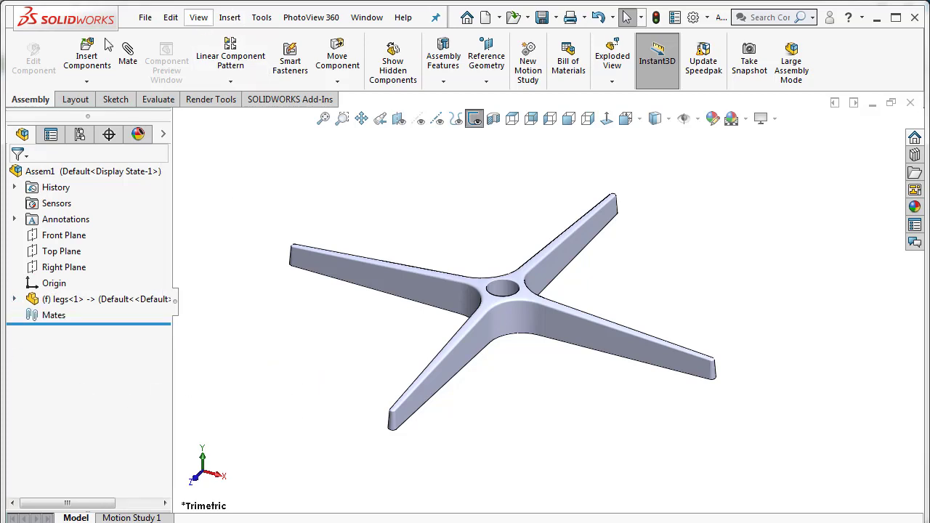
Step: Insert the post part from P5 examples > egg-chair legs and place it at the origin
{"action": "left_click", "coordinate": [80, 59]}
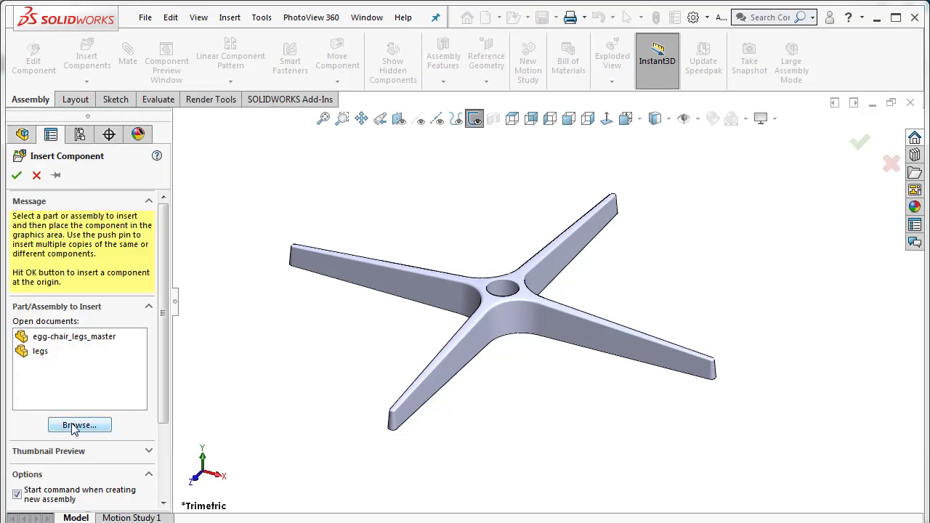
{"action": "left_click", "coordinate": [77, 425]}
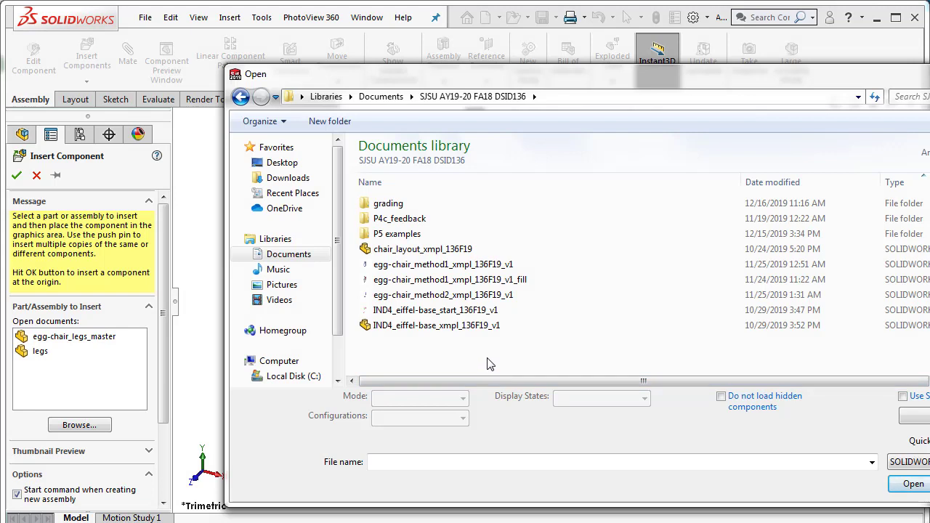
{"action": "double_click", "coordinate": [392, 235]}
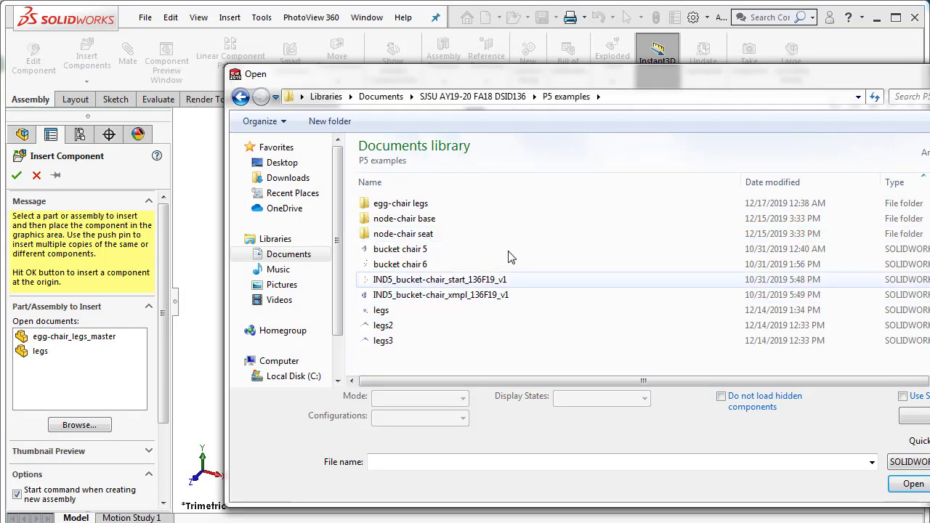
{"action": "double_click", "coordinate": [399, 207]}
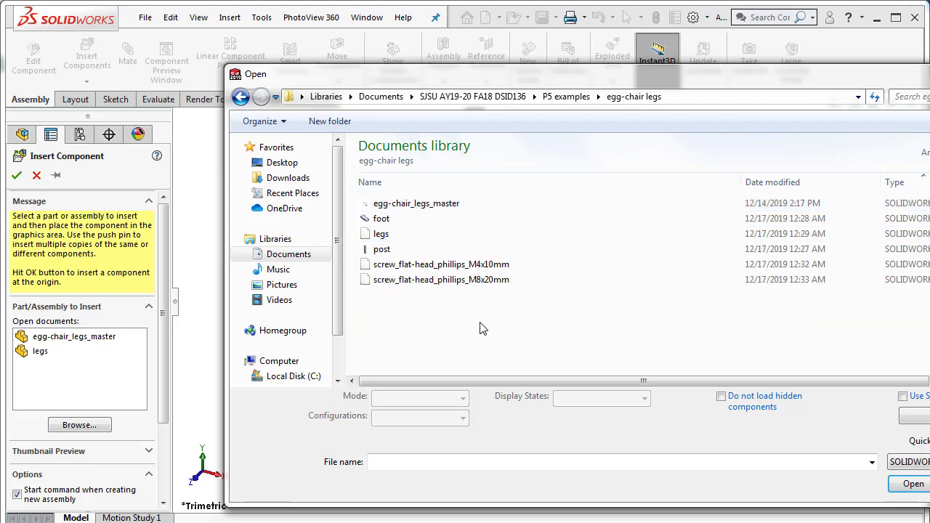
{"action": "left_click", "coordinate": [383, 250]}
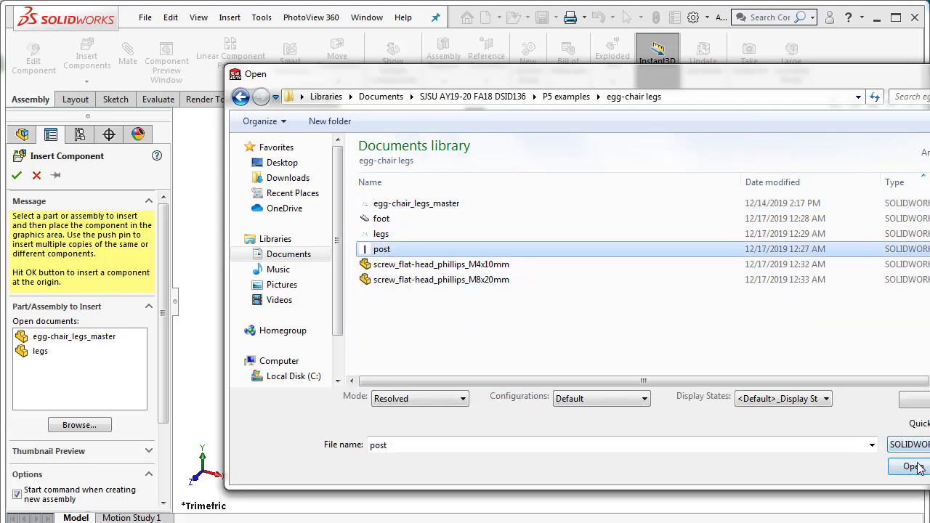
{"action": "left_click", "coordinate": [918, 467]}
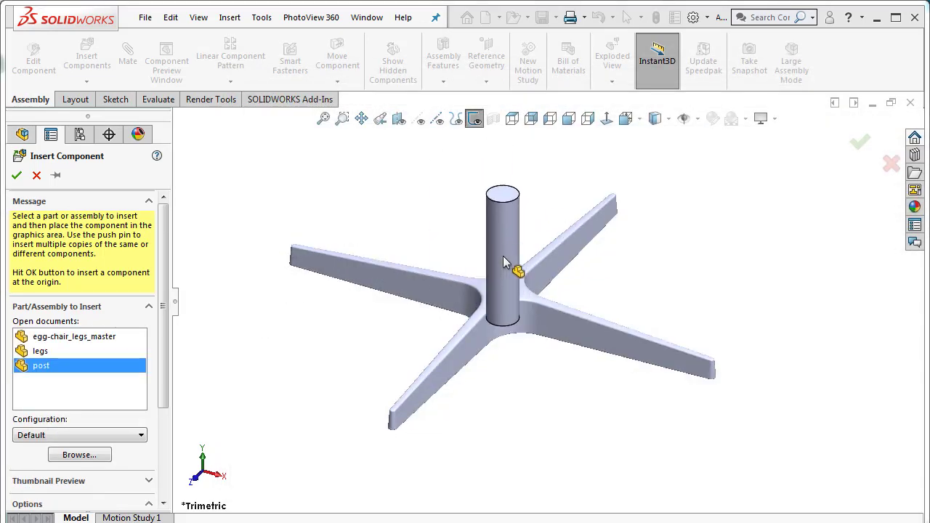
{"action": "left_click", "coordinate": [16, 177]}
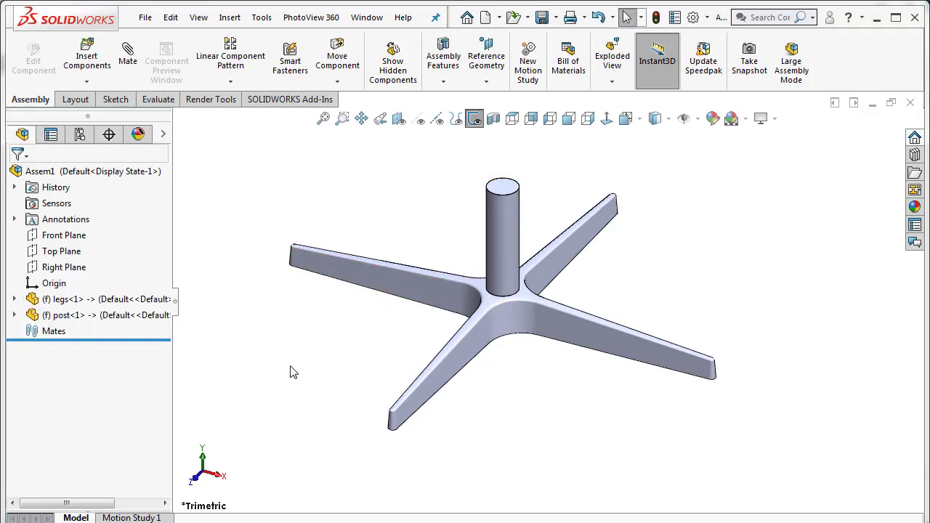
Step: Insert the foot part from the egg-chair legs folder at the origin as foot<1>
{"action": "left_click", "coordinate": [86, 63]}
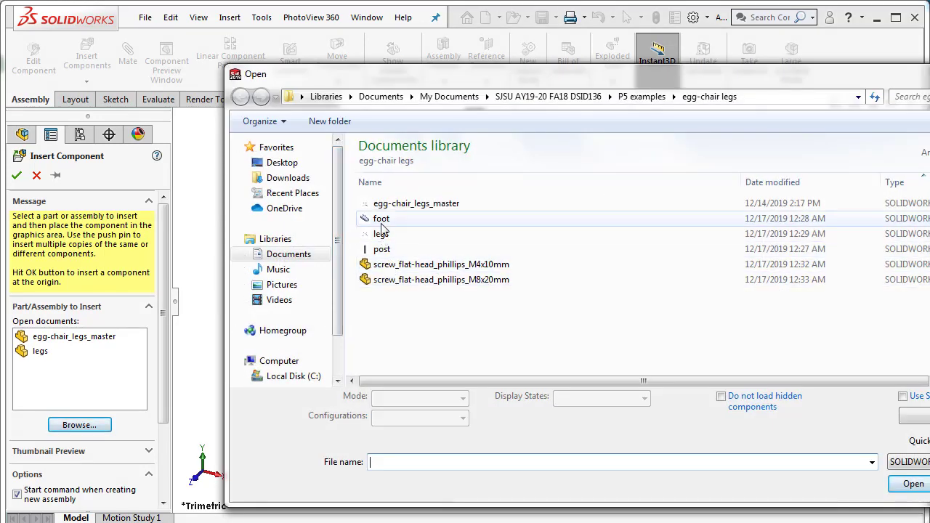
{"action": "left_click", "coordinate": [381, 220]}
{"action": "left_click", "coordinate": [913, 484]}
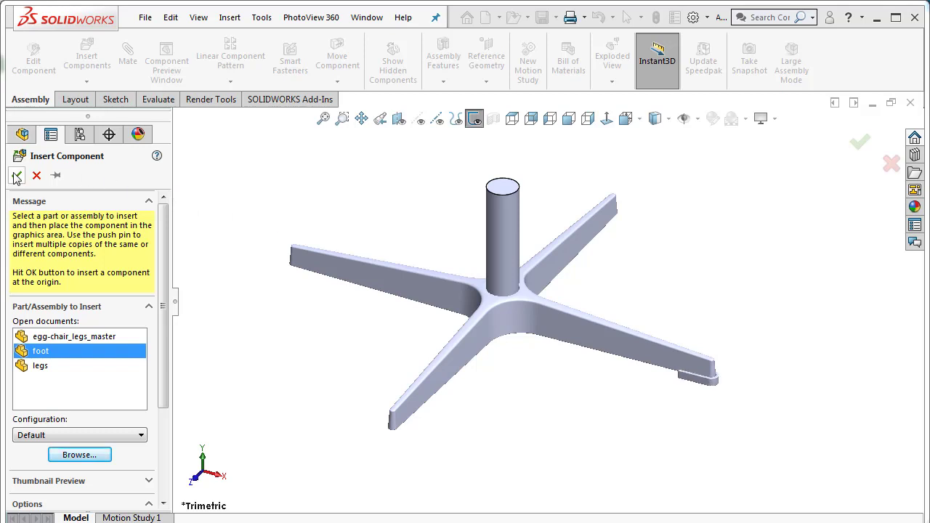
{"action": "left_click", "coordinate": [17, 177]}
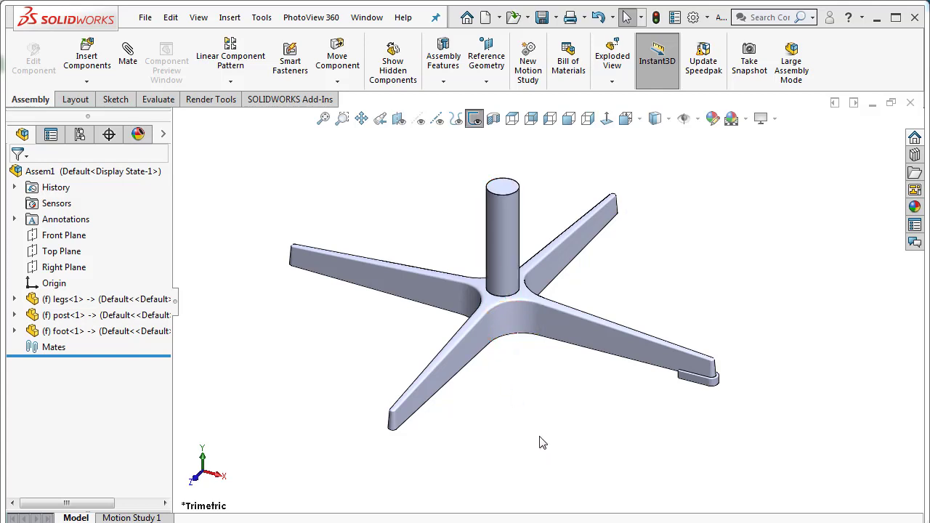
Step: Insert screw_flat-head_phillips_M4x10mm and drop it beside the foot's screw hole
{"action": "middle_click_drag", "start_coordinate": [540, 417], "coordinate": [552, 261]}
{"action": "scroll", "coordinate": [665, 211], "scroll_direction": "down", "scroll_amount": 5}
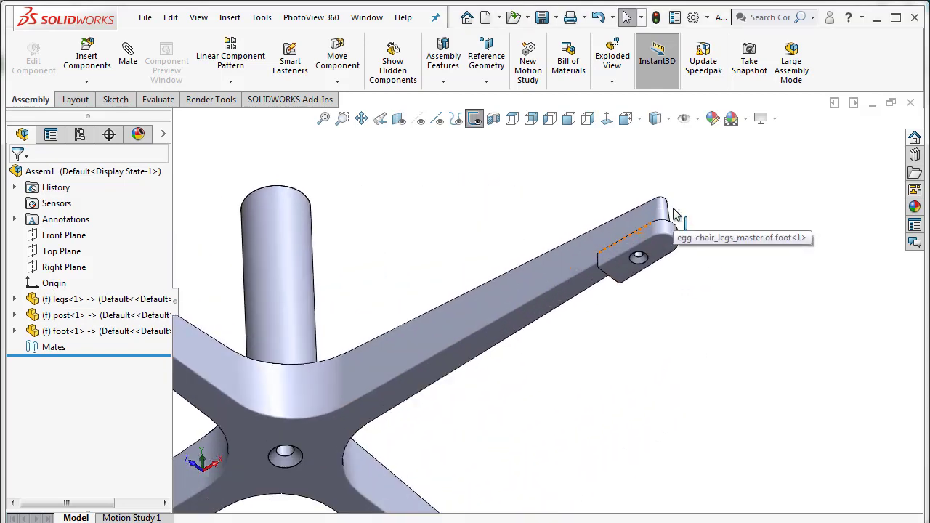
{"action": "scroll", "coordinate": [436, 423], "scroll_direction": "up", "scroll_amount": 2}
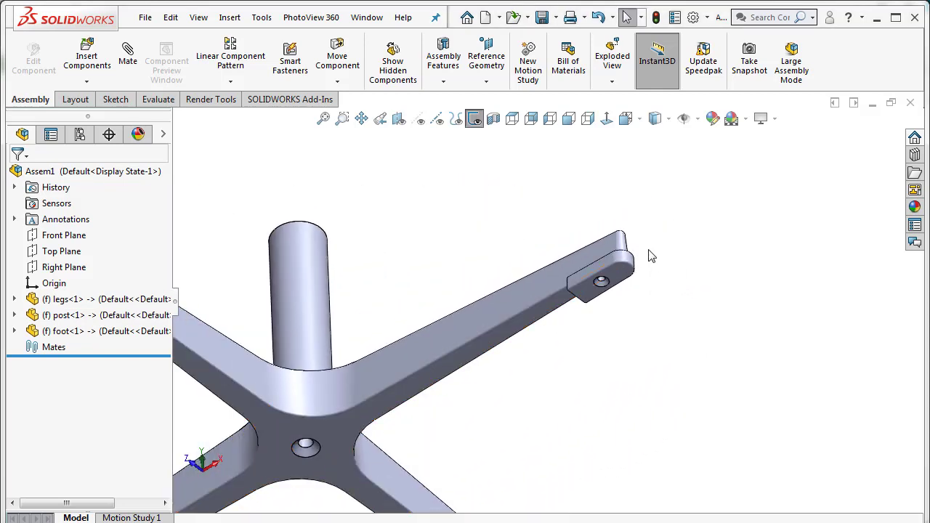
{"action": "scroll", "coordinate": [587, 255], "scroll_direction": "down", "scroll_amount": 2}
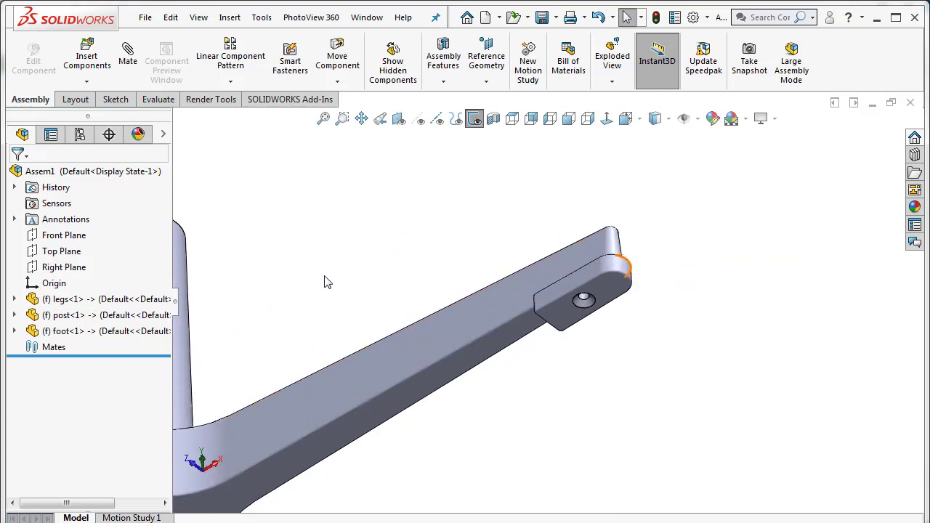
{"action": "left_click", "coordinate": [86, 57]}
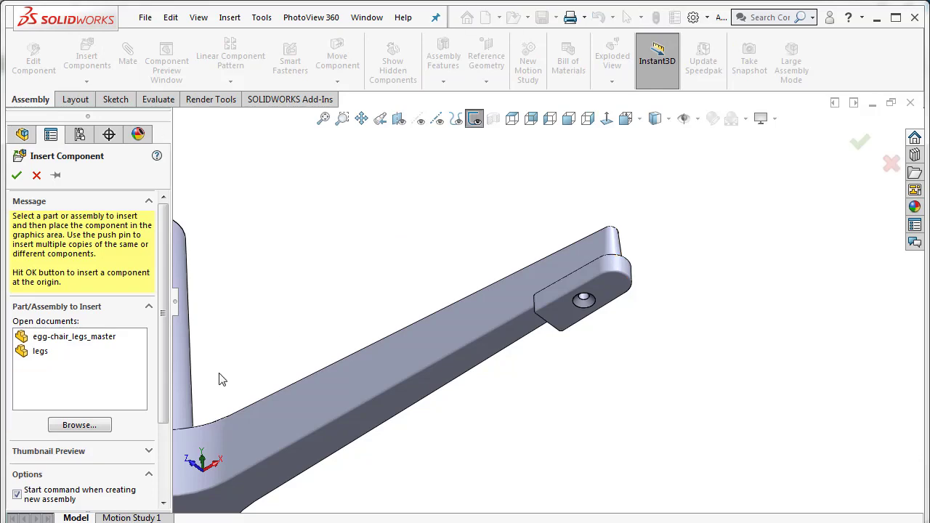
{"action": "left_click", "coordinate": [82, 429]}
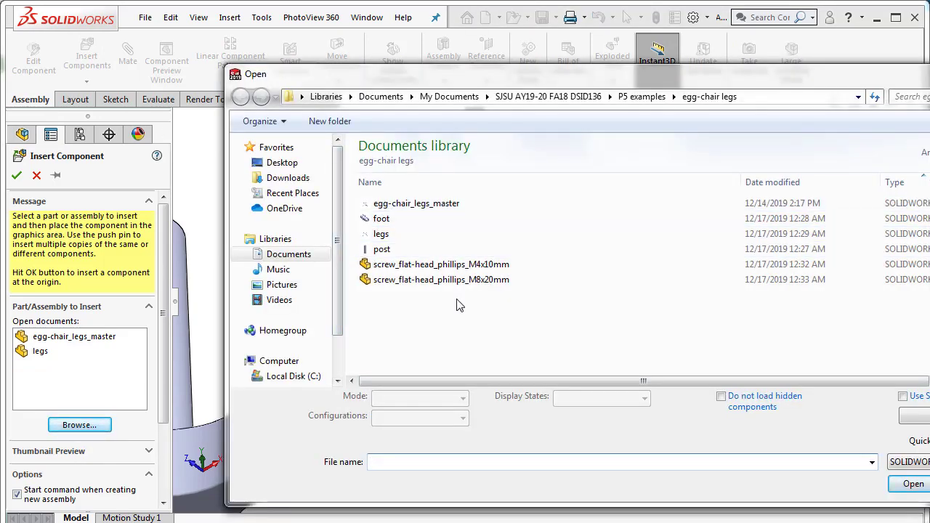
{"action": "left_click", "coordinate": [432, 265]}
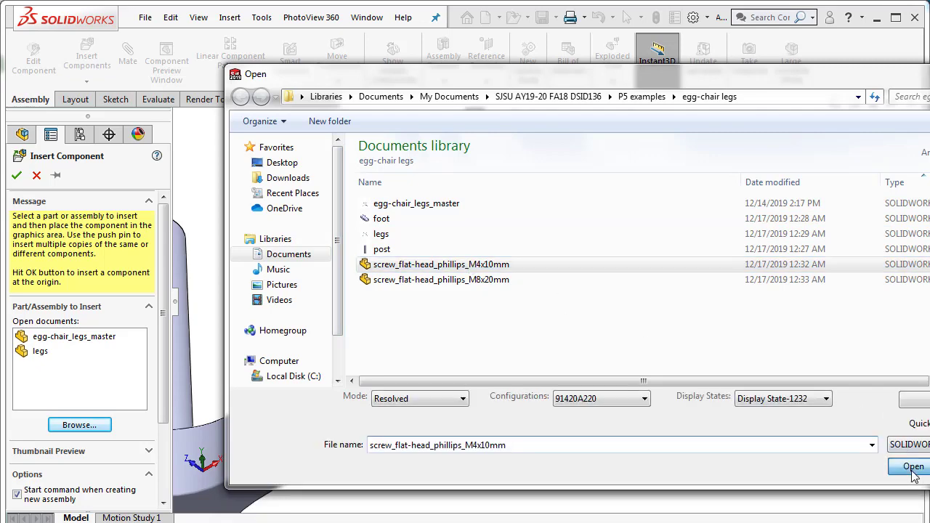
{"action": "left_click", "coordinate": [912, 467]}
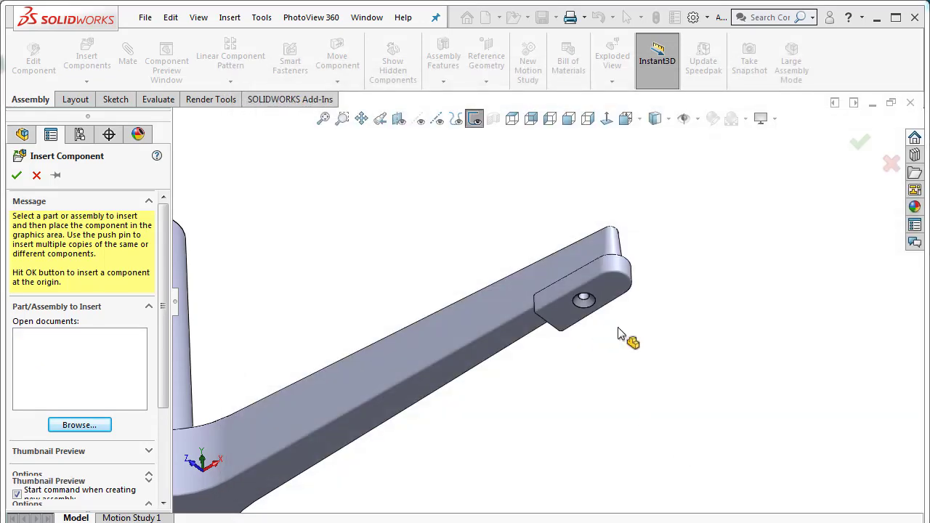
{"action": "scroll", "coordinate": [623, 331], "scroll_direction": "down", "scroll_amount": 5}
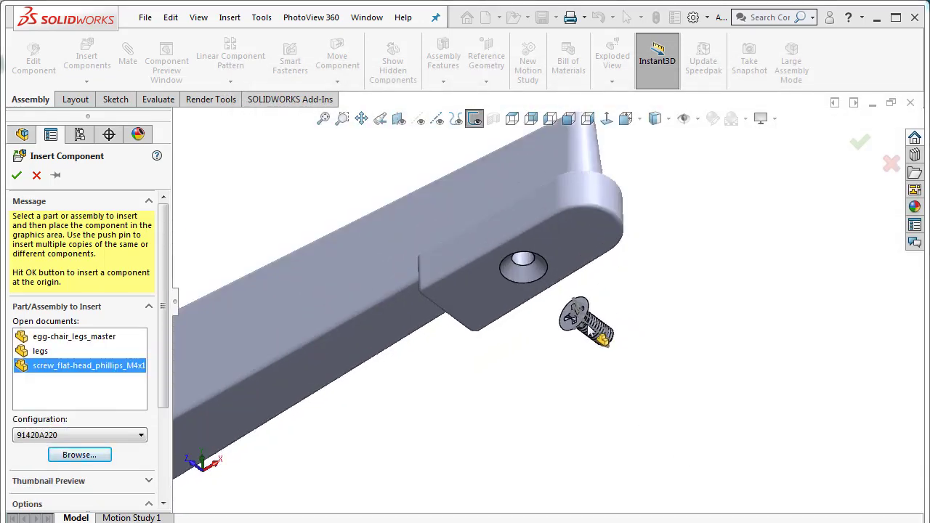
{"action": "left_click", "coordinate": [592, 361]}
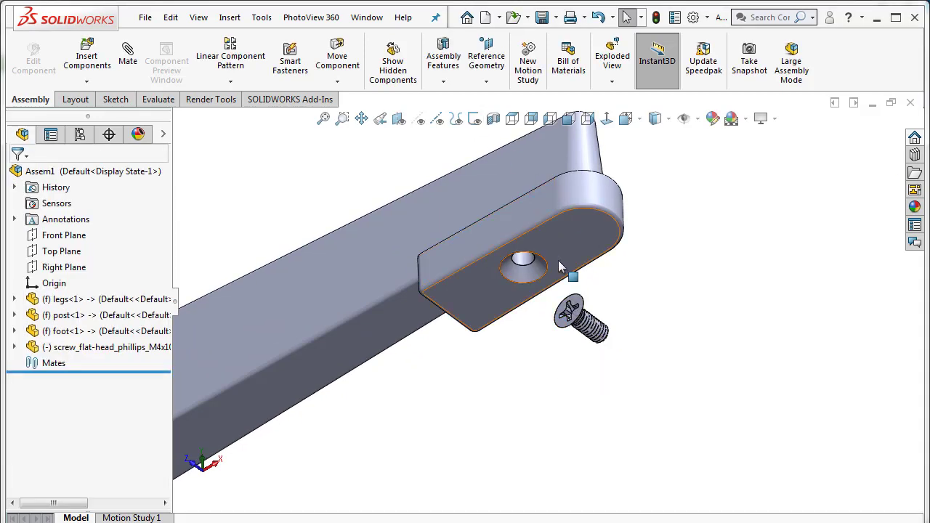
Step: Mate the M4x10mm screw's conical head coincident with the foot's countersunk hole
{"action": "scroll", "coordinate": [545, 272], "scroll_direction": "down", "scroll_amount": 3}
{"action": "left_click", "coordinate": [534, 285]}
{"action": "middle_click_drag", "start_coordinate": [531, 364], "coordinate": [465, 388]}
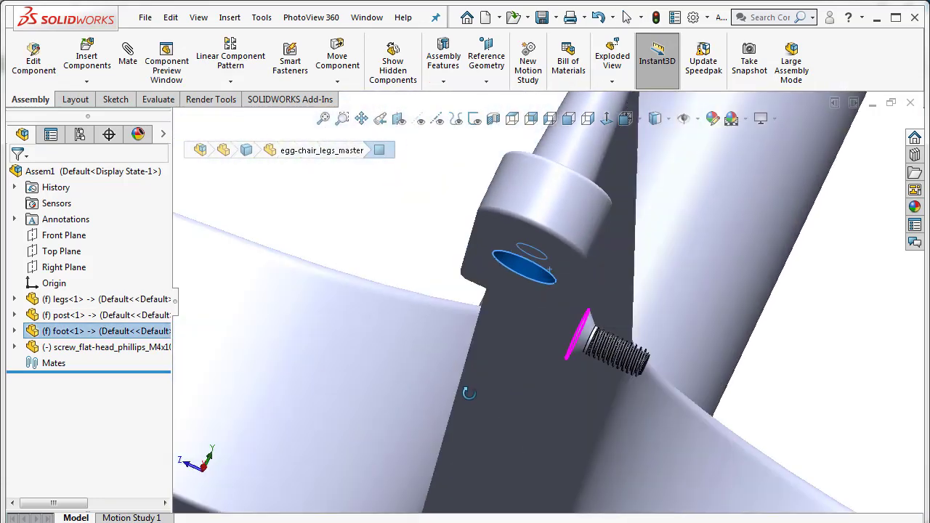
{"action": "left_click", "coordinate": [592, 334]}
{"action": "left_click_drag", "start_coordinate": [592, 334], "coordinate": [863, 323]}
{"action": "scroll", "coordinate": [683, 356], "scroll_direction": "up", "scroll_amount": 5}
{"action": "scroll", "coordinate": [863, 323], "scroll_direction": "down", "scroll_amount": 3}
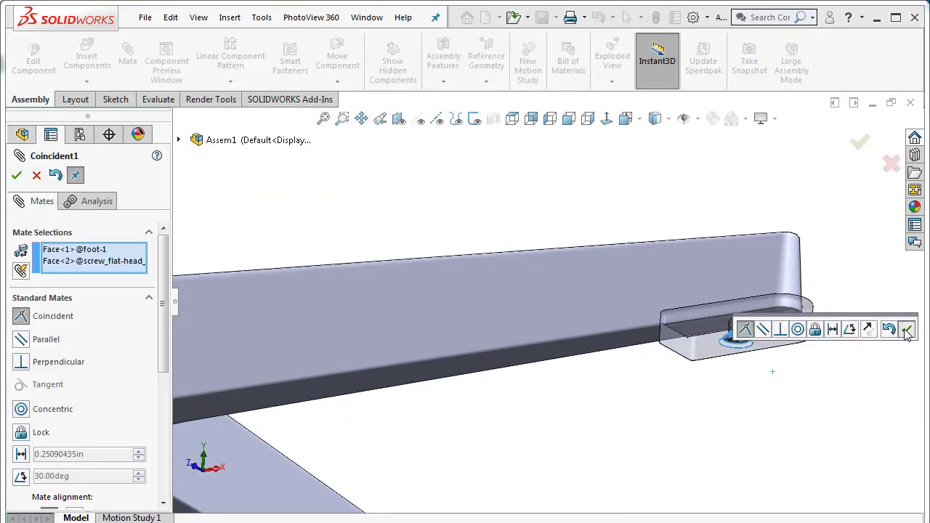
{"action": "left_click", "coordinate": [908, 330]}
{"action": "left_click", "coordinate": [16, 175]}
Step: Orbit to the base underside and start inserting another component
{"action": "scroll", "coordinate": [552, 430], "scroll_direction": "up", "scroll_amount": 5}
{"action": "middle_click_drag", "start_coordinate": [314, 385], "coordinate": [312, 341]}
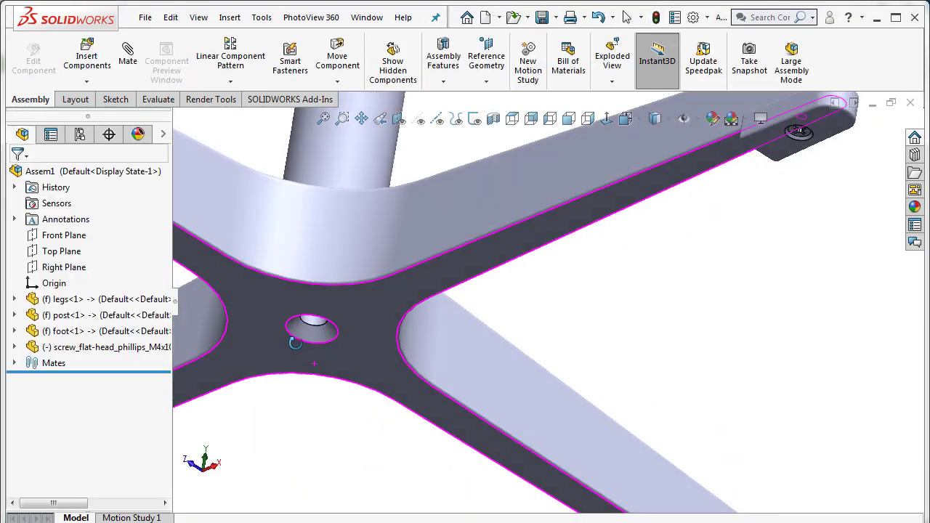
{"action": "left_click", "coordinate": [86, 58]}
Step: Insert screw_flat-head_phillips_M8x20mm and place it in the assembly
{"action": "left_click", "coordinate": [109, 425]}
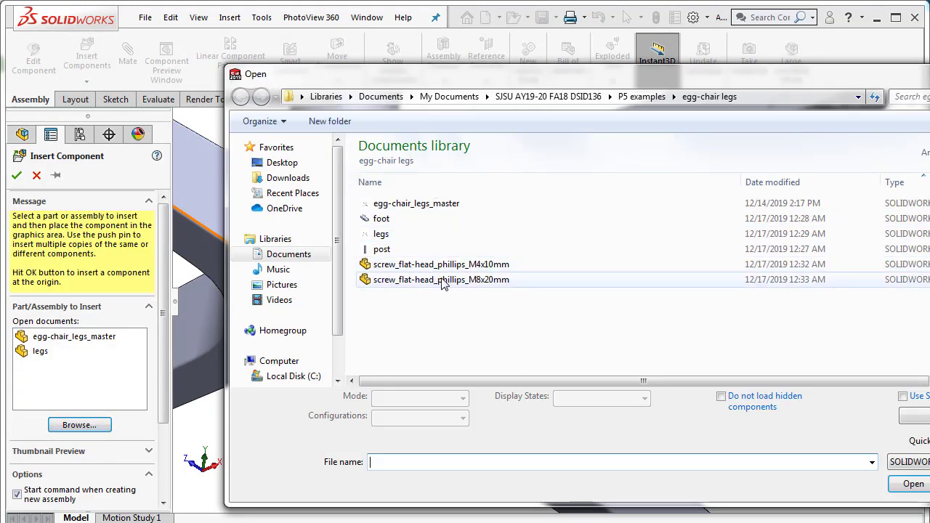
{"action": "left_click", "coordinate": [470, 280]}
{"action": "double_click", "coordinate": [469, 279]}
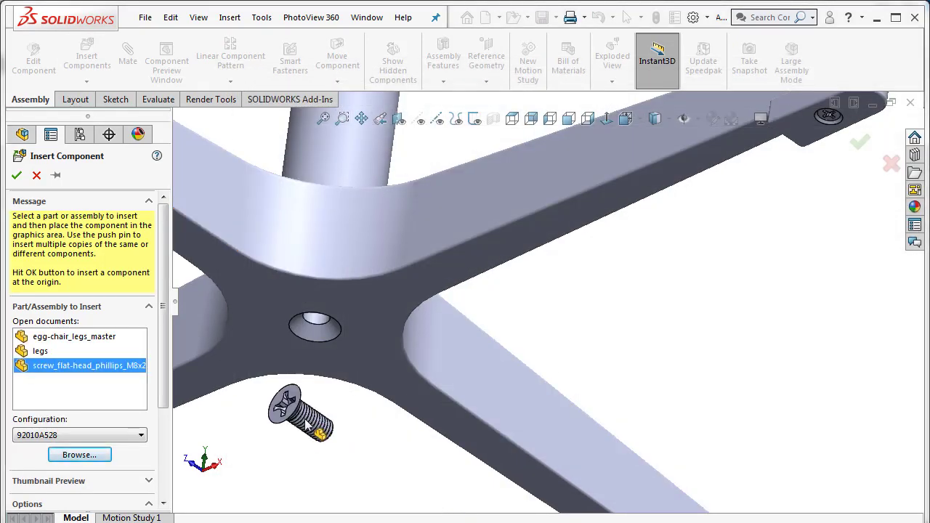
{"action": "left_click", "coordinate": [319, 434]}
{"action": "middle_click_drag", "start_coordinate": [347, 388], "coordinate": [368, 345]}
{"action": "scroll", "coordinate": [369, 345], "scroll_direction": "down", "scroll_amount": 5}
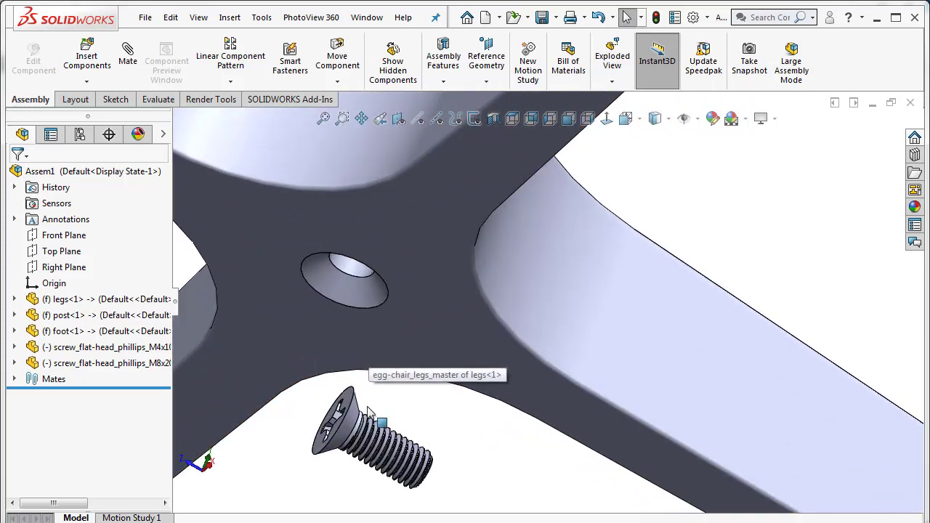
Step: Mate the M8x20mm screw head coincident with the legs' central countersunk hole
{"action": "left_click", "coordinate": [351, 421]}
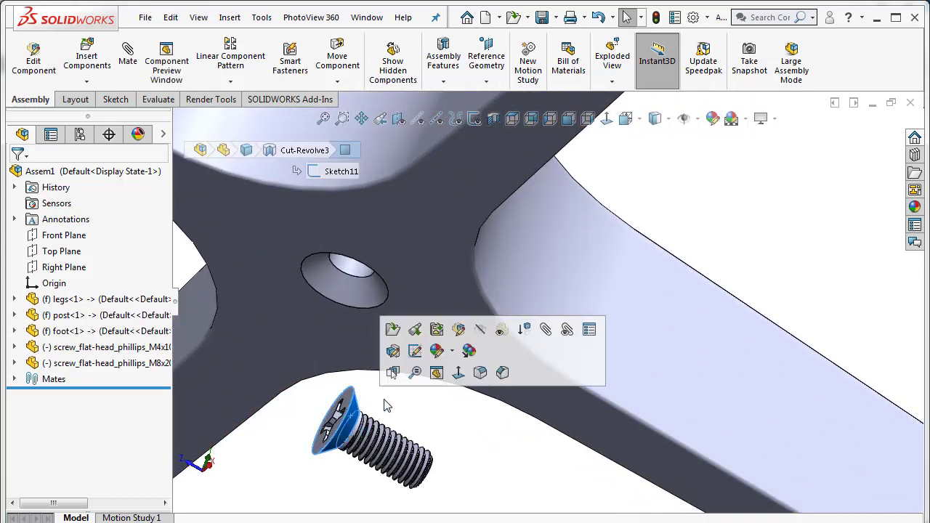
{"action": "left_click", "coordinate": [348, 294], "text": "ctrl"}
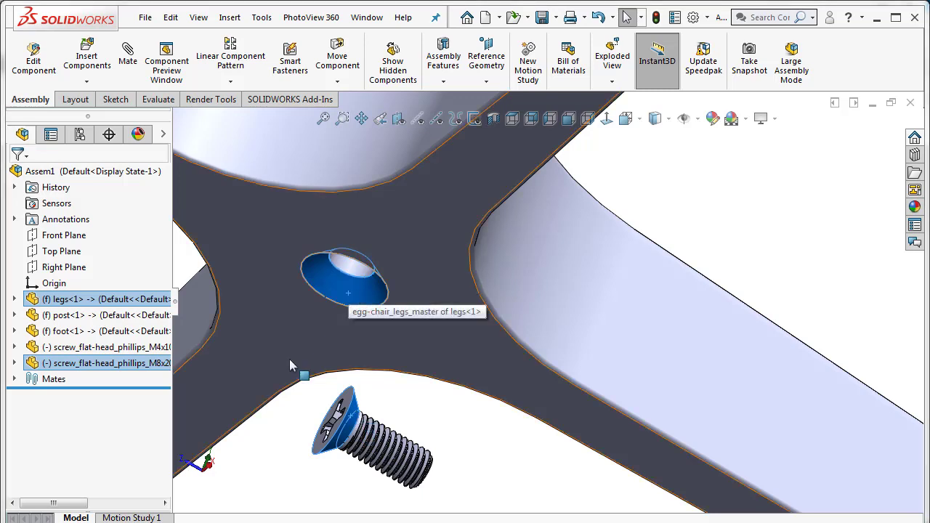
{"action": "left_click", "coordinate": [128, 58]}
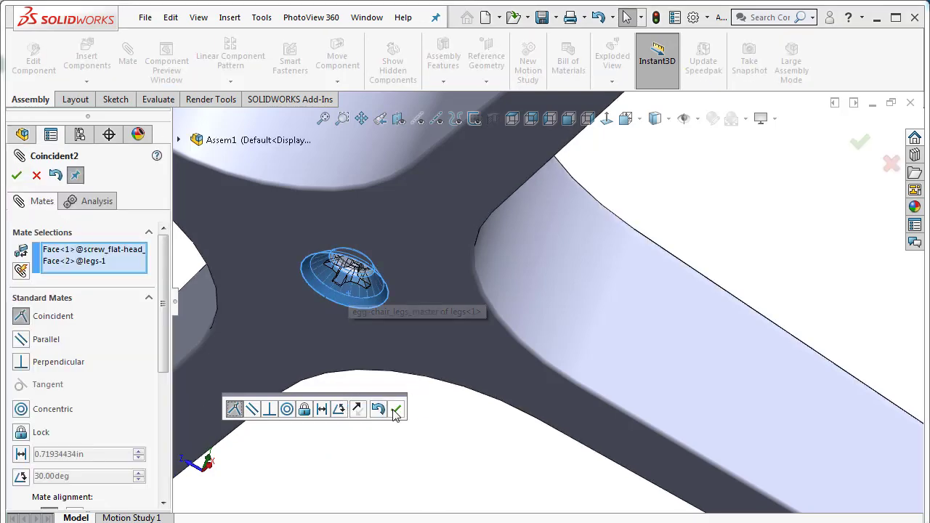
{"action": "left_click", "coordinate": [396, 411]}
{"action": "left_click", "coordinate": [17, 177]}
{"action": "scroll", "coordinate": [628, 334], "scroll_direction": "up", "scroll_amount": 5}
{"action": "middle_click_drag", "start_coordinate": [625, 322], "coordinate": [550, 205]}
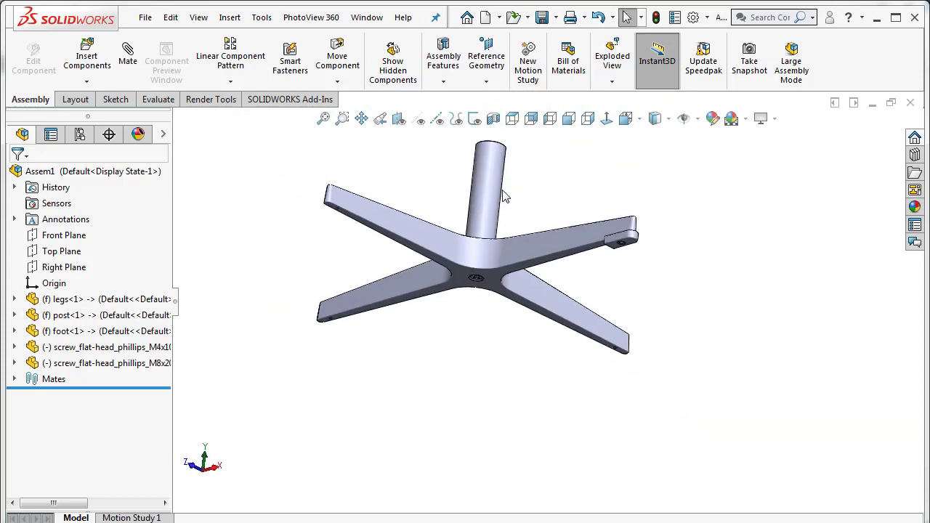
Step: Show the temporary axes so the post's axis is visible
{"action": "scroll", "coordinate": [511, 191], "scroll_direction": "down", "scroll_amount": 2}
{"action": "scroll", "coordinate": [520, 182], "scroll_direction": "down", "scroll_amount": 2}
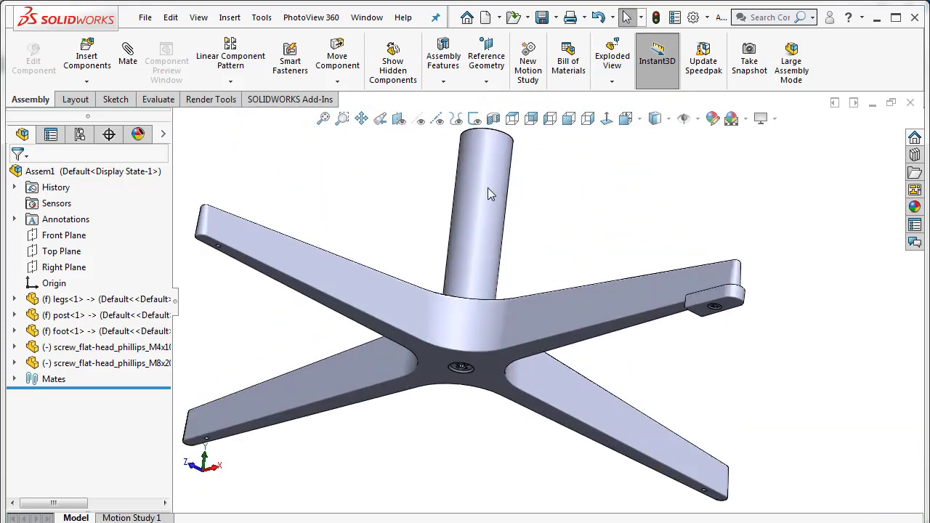
{"action": "left_click", "coordinate": [418, 120]}
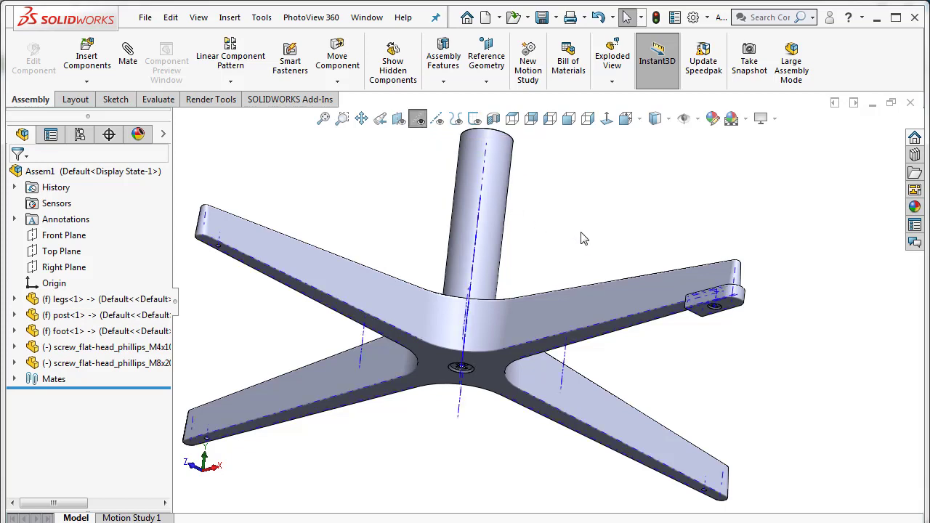
{"action": "scroll", "coordinate": [563, 242], "scroll_direction": "down", "scroll_amount": 2}
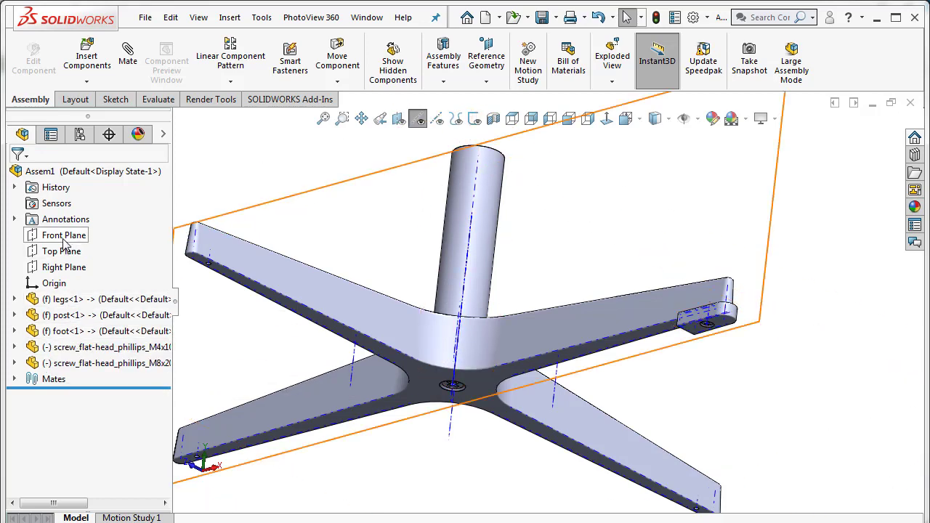
{"action": "mouse_move", "coordinate": [67, 243]}
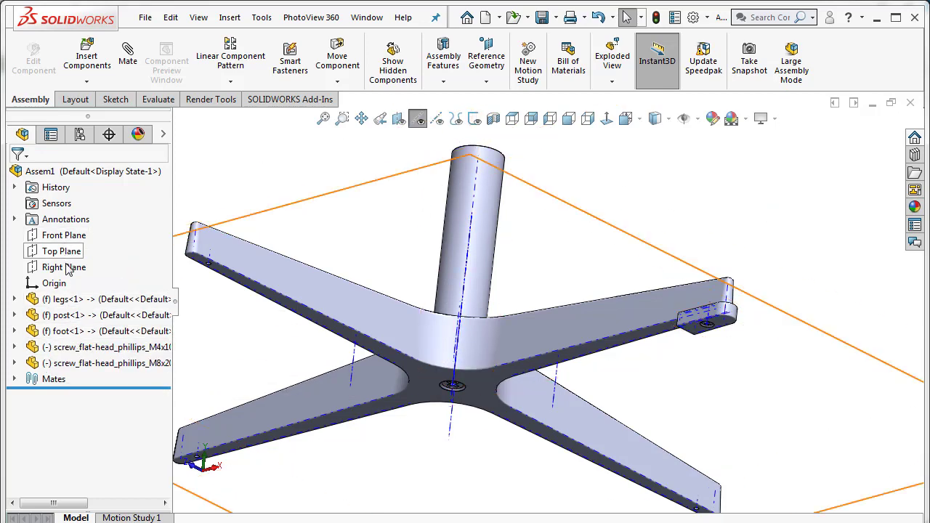
{"action": "key", "text": "z"}
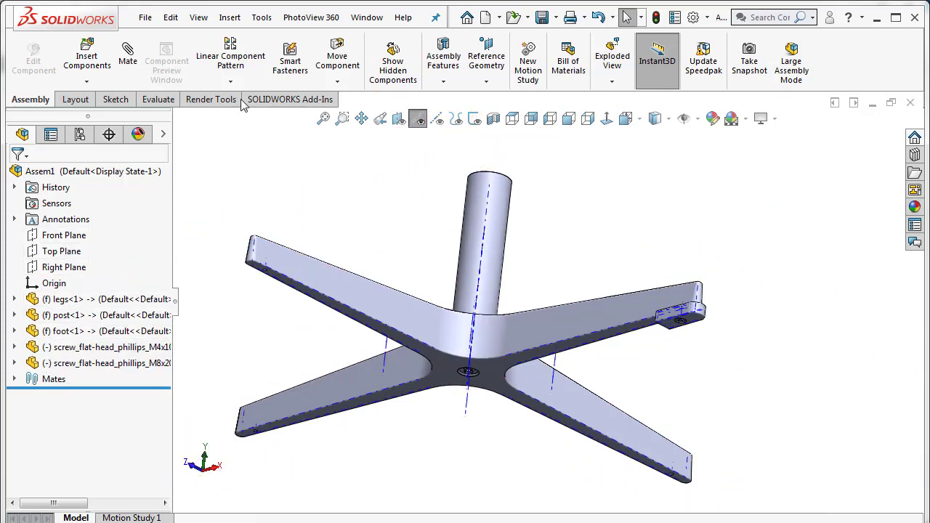
Step: Circular-pattern the foot and M4x10mm screw around the post axis with 4 instances
{"action": "left_click", "coordinate": [231, 83]}
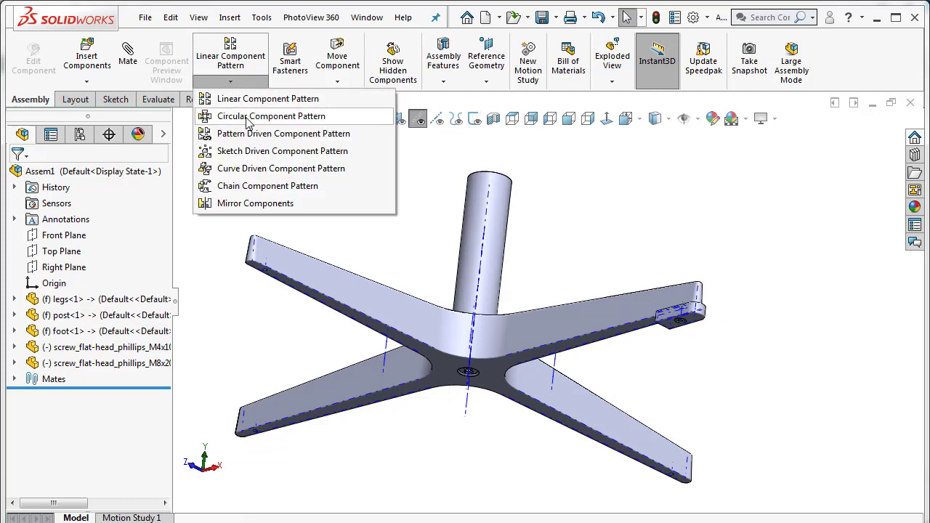
{"action": "left_click", "coordinate": [249, 118]}
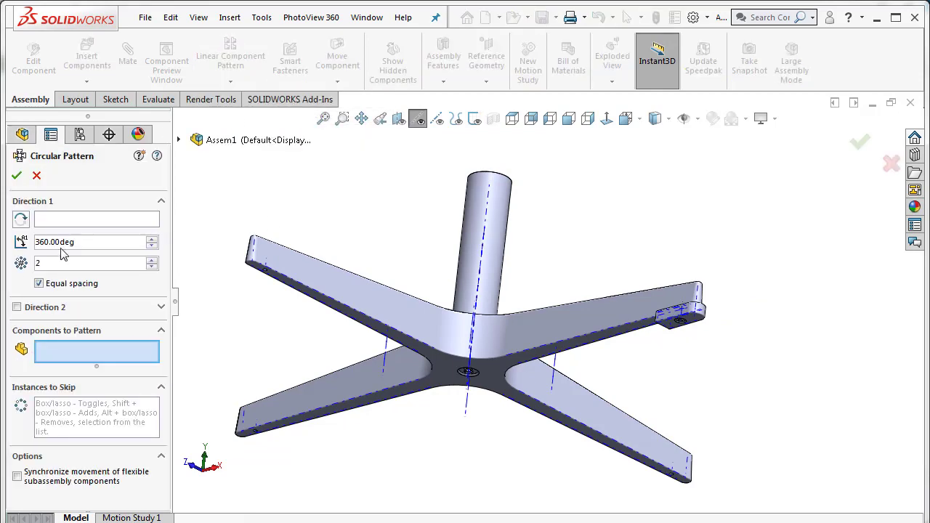
{"action": "left_click", "coordinate": [488, 201]}
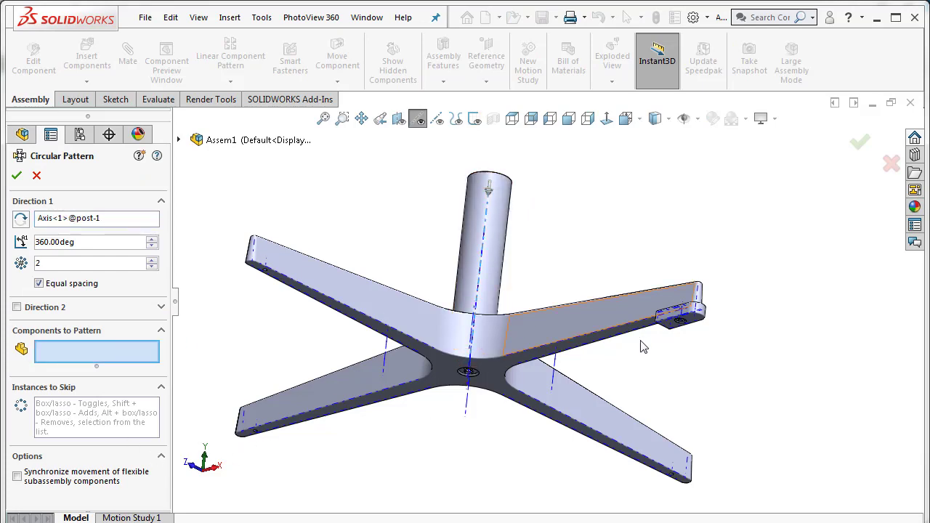
{"action": "scroll", "coordinate": [657, 330], "scroll_direction": "down", "scroll_amount": 6}
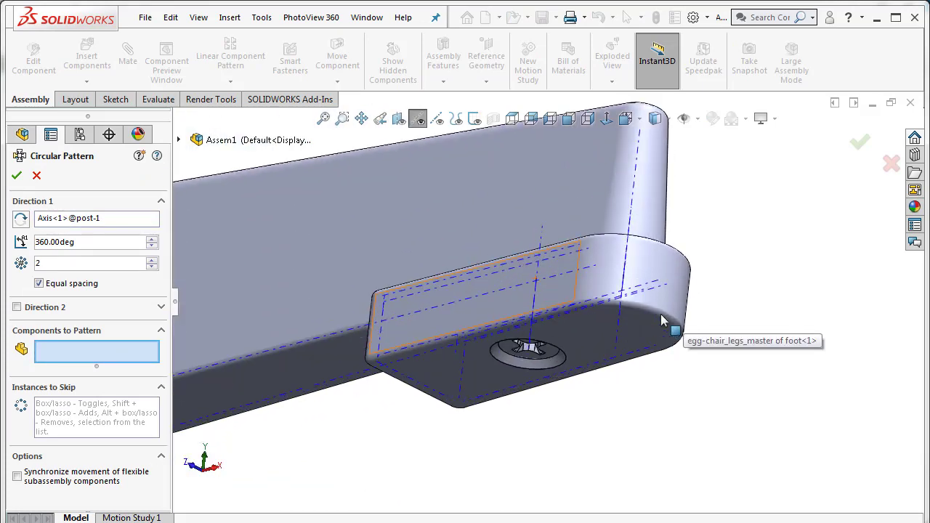
{"action": "scroll", "coordinate": [658, 323], "scroll_direction": "down", "scroll_amount": 2}
{"action": "left_click", "coordinate": [636, 335]}
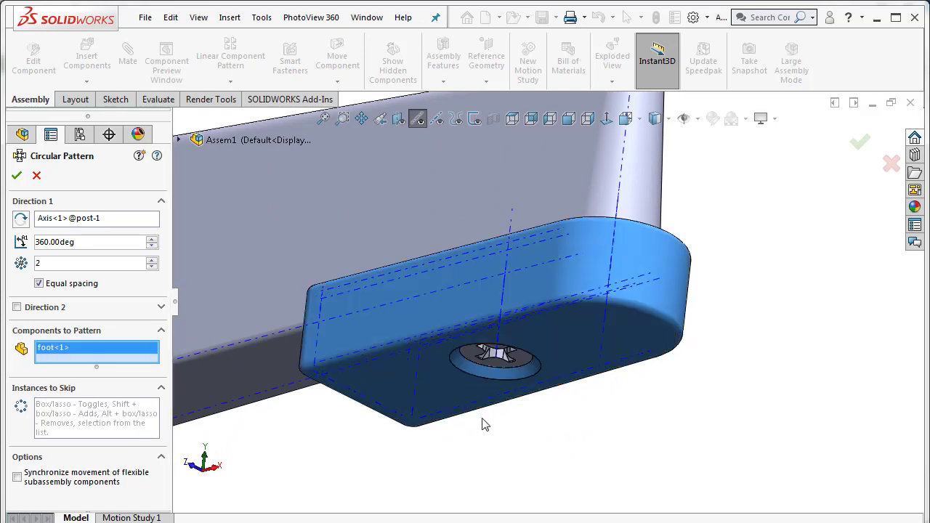
{"action": "left_click", "coordinate": [470, 359]}
{"action": "scroll", "coordinate": [428, 430], "scroll_direction": "up", "scroll_amount": 3}
{"action": "scroll", "coordinate": [428, 430], "scroll_direction": "up", "scroll_amount": 1}
{"action": "left_click", "coordinate": [152, 260]}
{"action": "scroll", "coordinate": [339, 446], "scroll_direction": "up", "scroll_amount": 4}
{"action": "scroll", "coordinate": [338, 448], "scroll_direction": "up", "scroll_amount": 2}
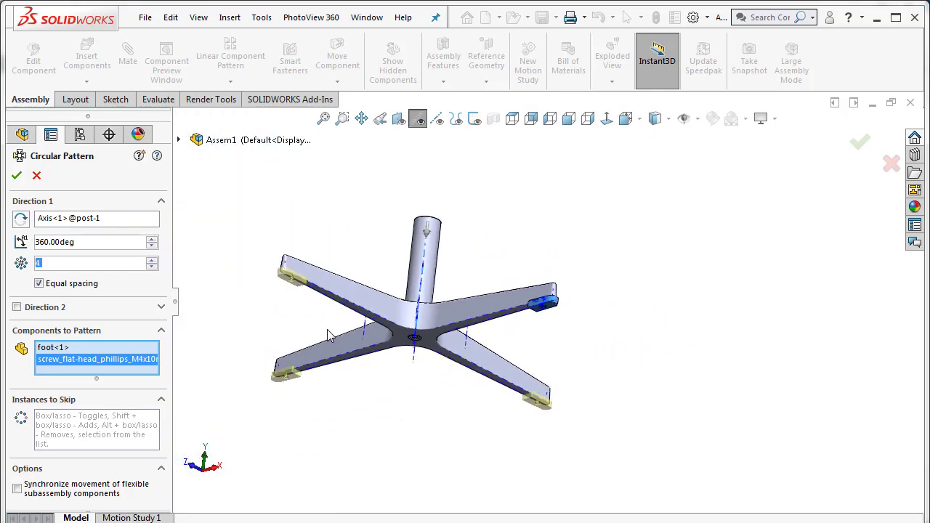
{"action": "scroll", "coordinate": [329, 334], "scroll_direction": "down", "scroll_amount": 1}
{"action": "key", "text": "Return"}
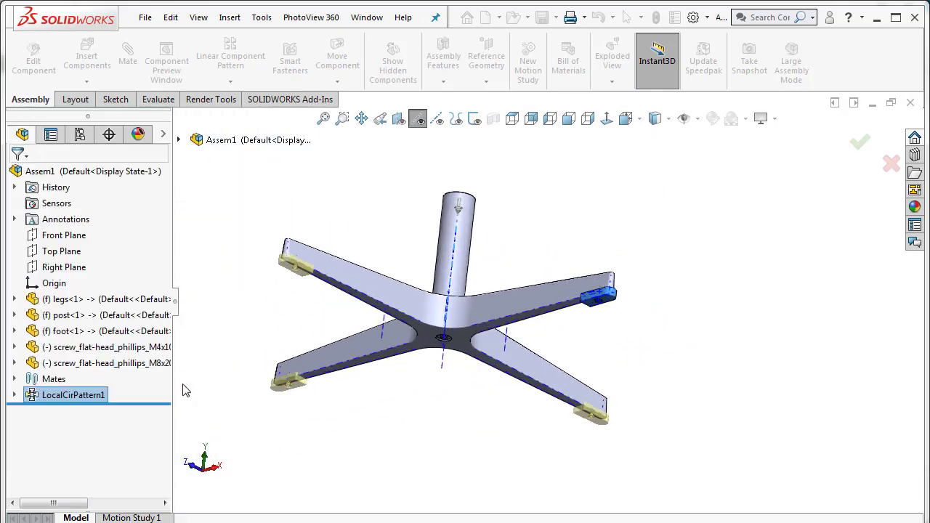
Step: Hide the temporary axes and reorient the view of the assembly
{"action": "left_click", "coordinate": [418, 119]}
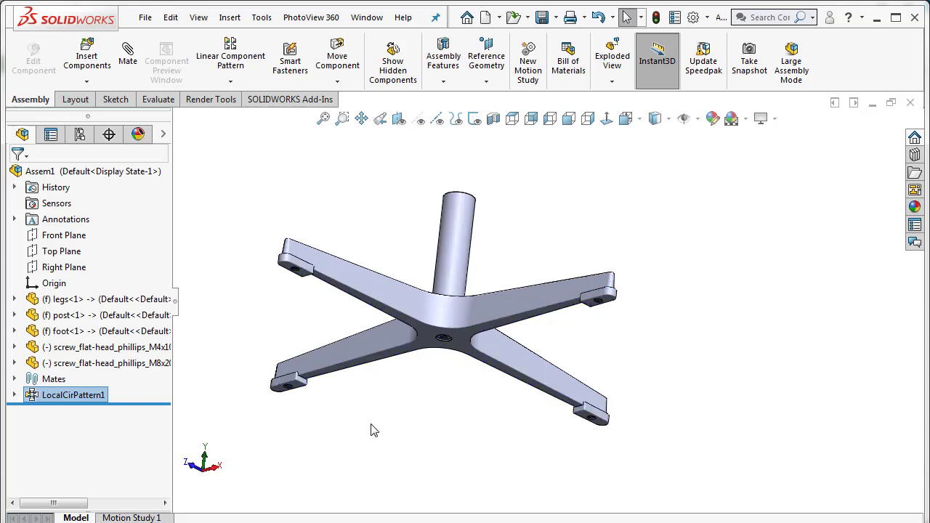
{"action": "middle_click_drag", "start_coordinate": [371, 432], "coordinate": [544, 172]}
{"action": "scroll", "coordinate": [529, 267], "scroll_direction": "up", "scroll_amount": 1}
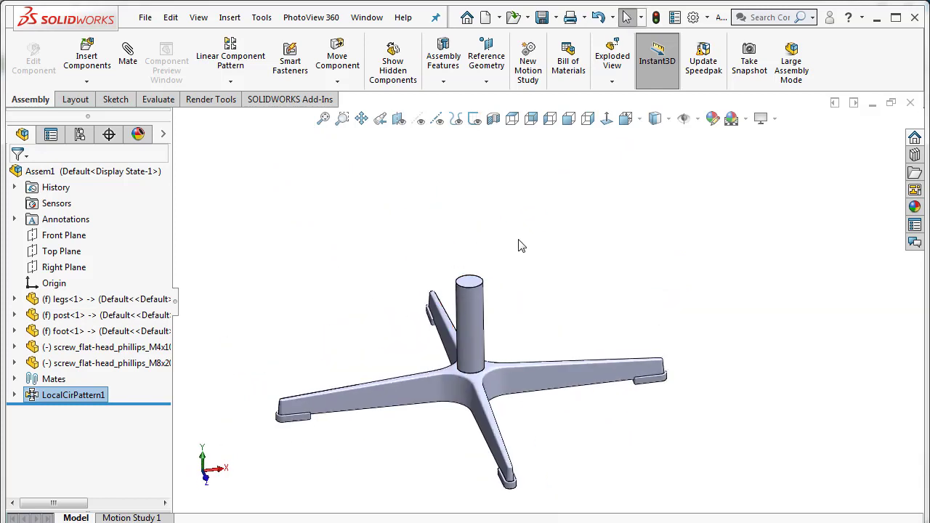
{"action": "key", "text": "ctrl+Up"}
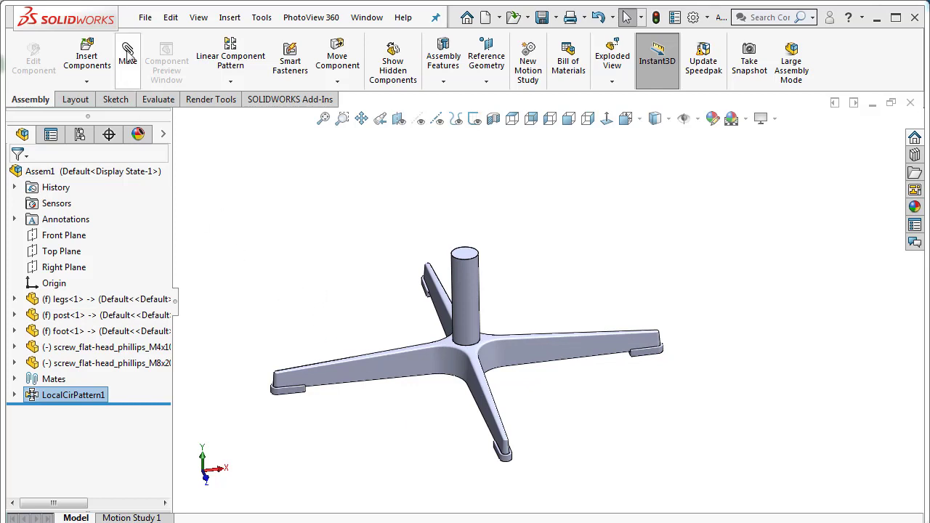
Step: Save the assembly as legs_asm
{"action": "left_click", "coordinate": [144, 19]}
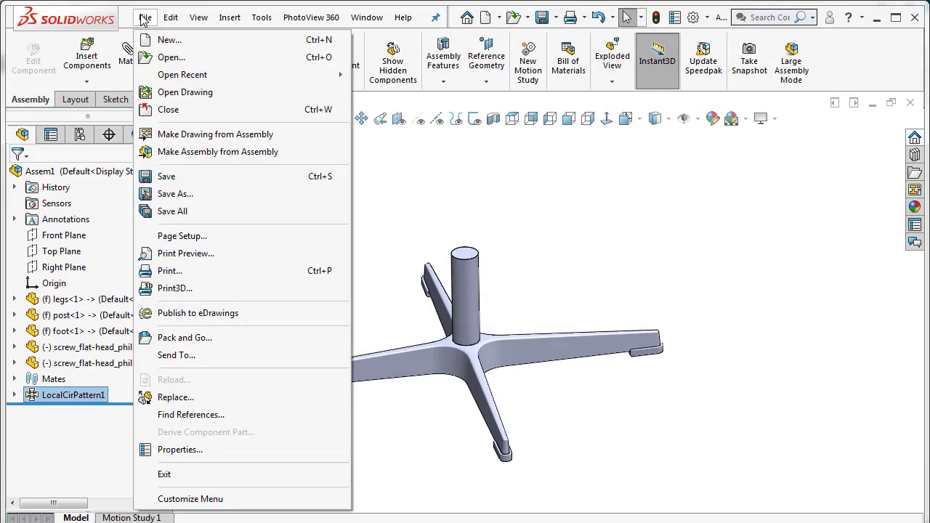
{"action": "left_click", "coordinate": [182, 193]}
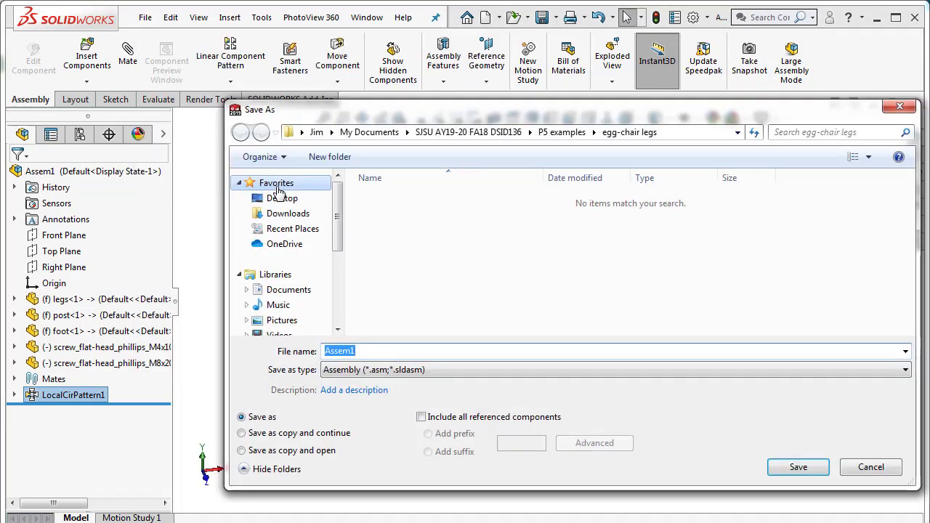
{"action": "type", "text": "legs_a"}
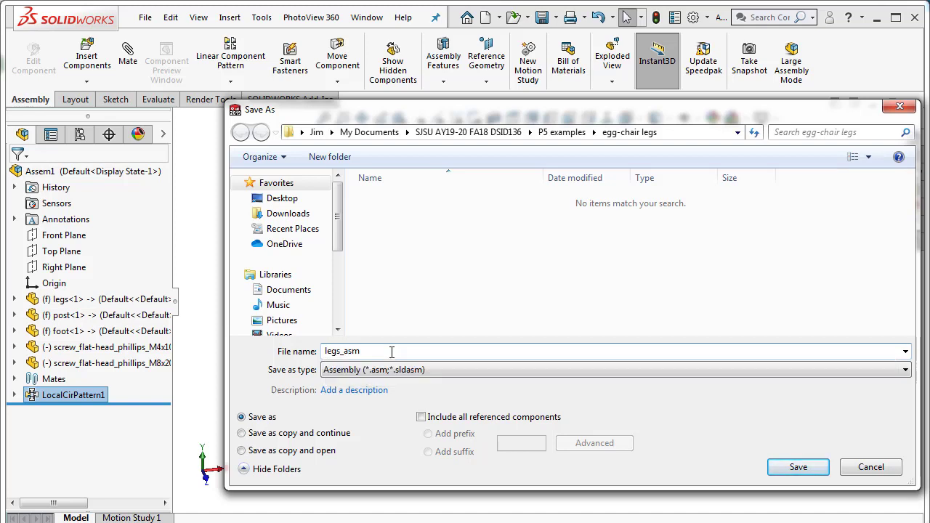
{"action": "left_click", "coordinate": [816, 465]}
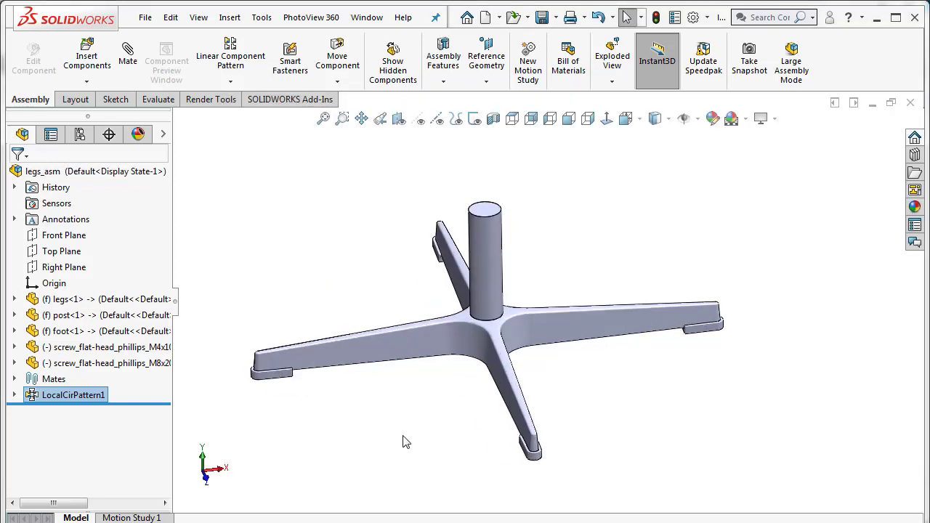
Step: Orient the model and save the current orientation as a named view 'exploded view'
{"action": "middle_click_drag", "start_coordinate": [427, 351], "coordinate": [441, 366]}
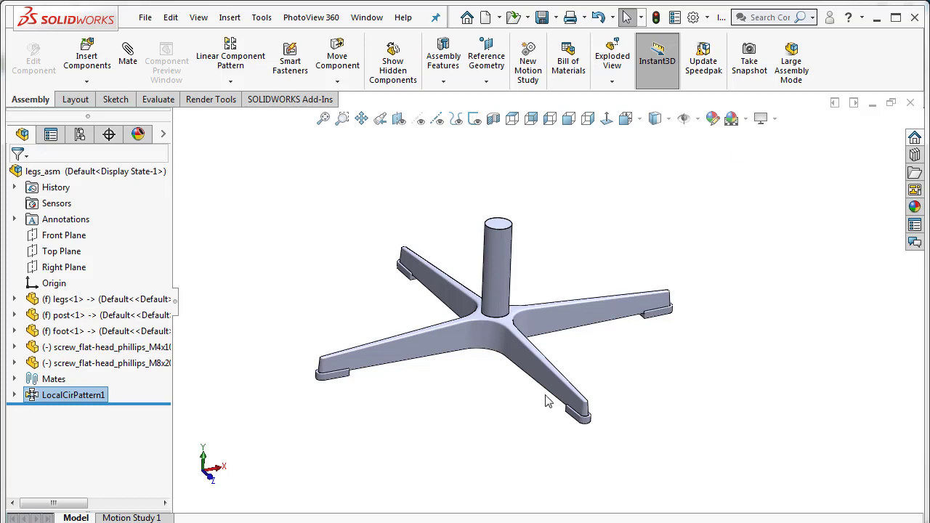
{"action": "middle_click_drag", "start_coordinate": [528, 421], "coordinate": [518, 421]}
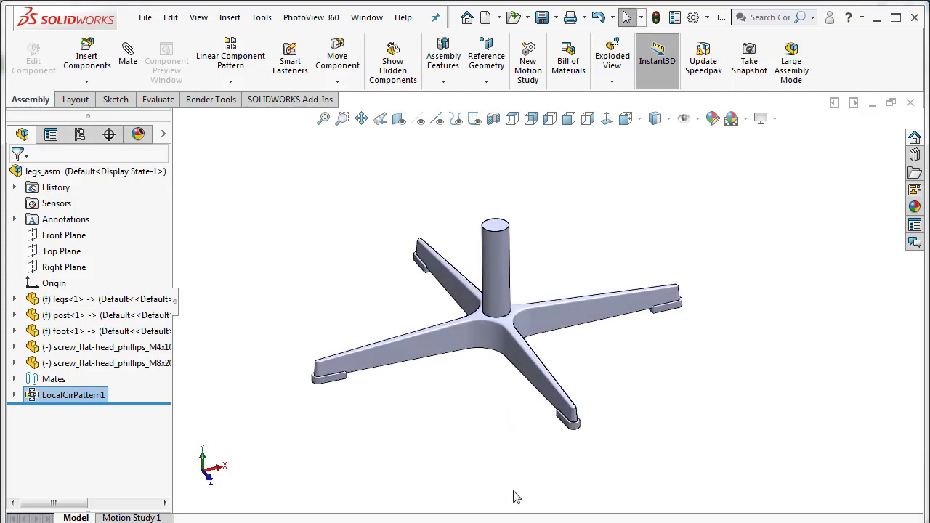
{"action": "key", "text": "ctrl+Up"}
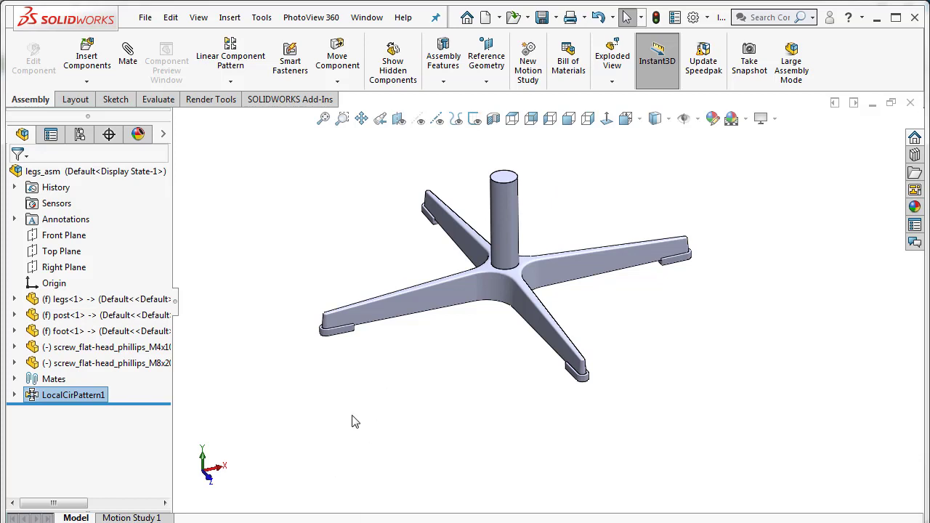
{"action": "key", "text": "space"}
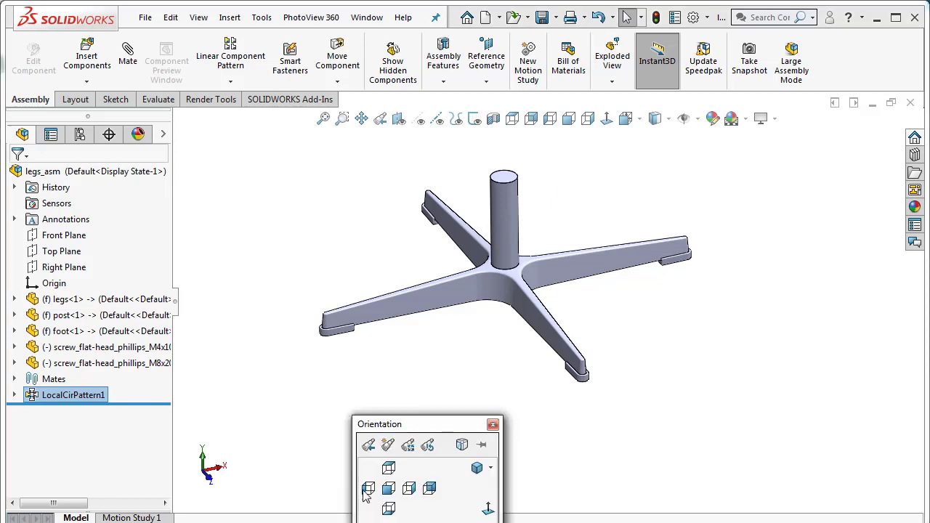
{"action": "left_click", "coordinate": [388, 445]}
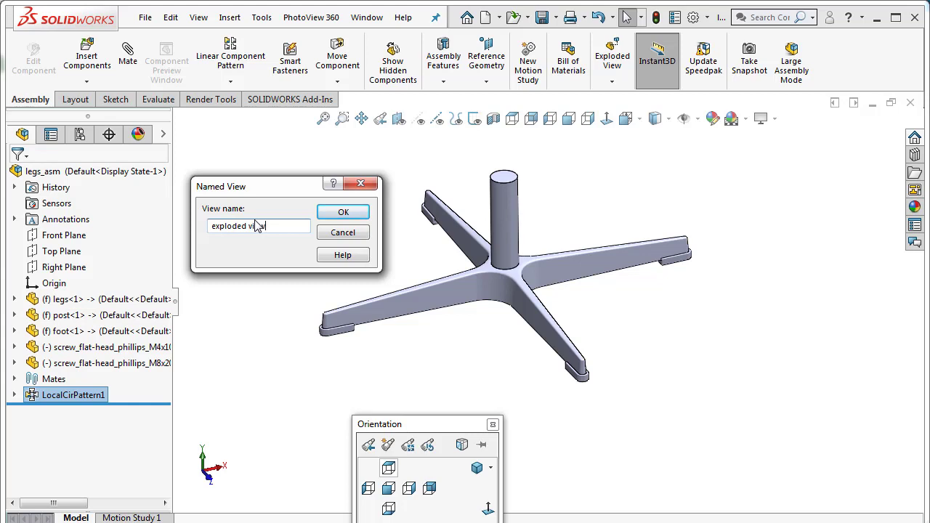
{"action": "type", "text": "exploded view"}
{"action": "left_click", "coordinate": [341, 214]}
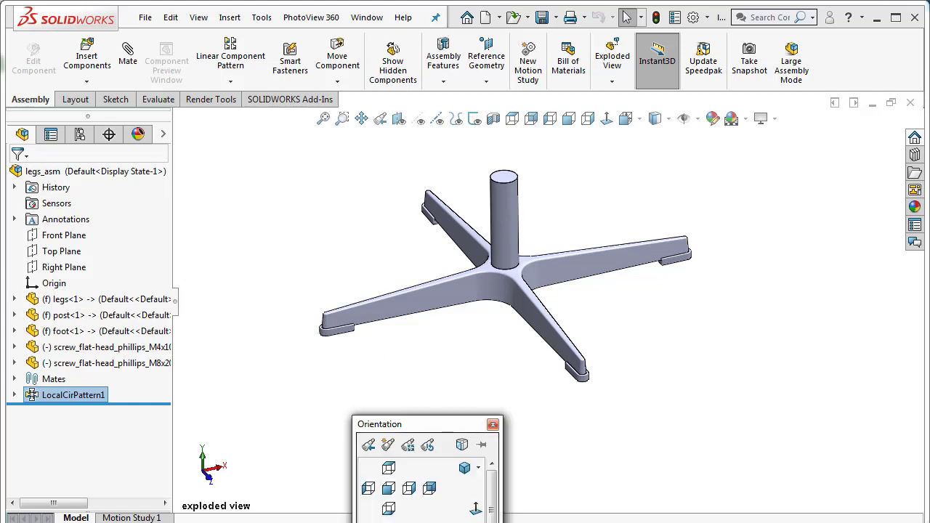
{"action": "left_click", "coordinate": [492, 424]}
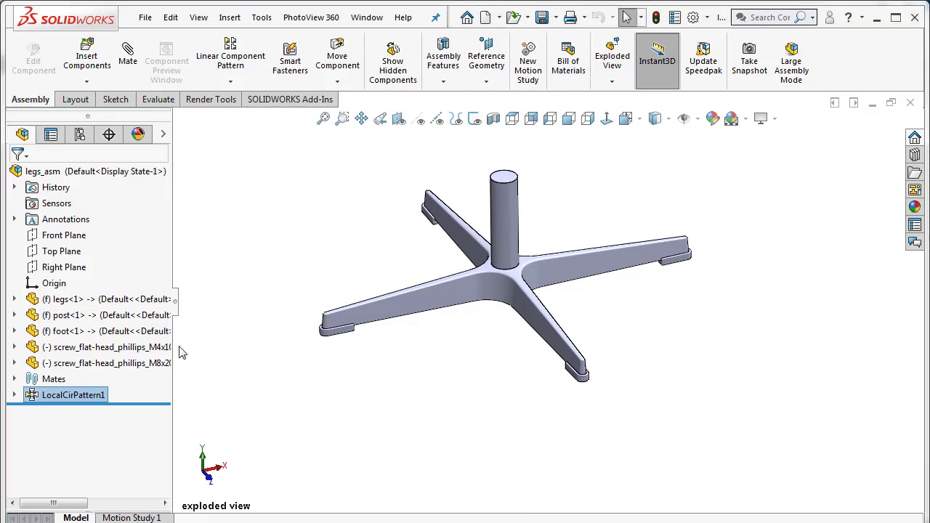
Step: Start a new exploded view on legs_asm's Default configuration from the ConfigurationManager
{"action": "left_click", "coordinate": [79, 134]}
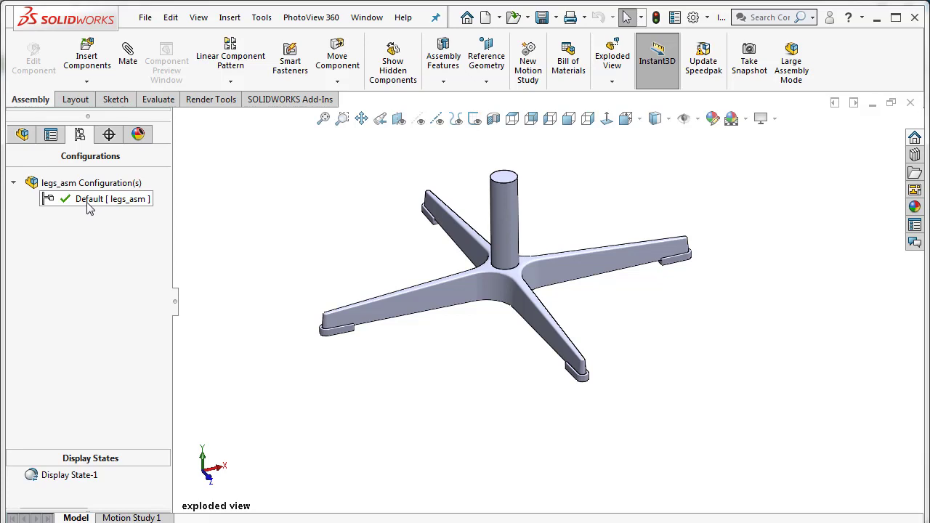
{"action": "right_click", "coordinate": [90, 207]}
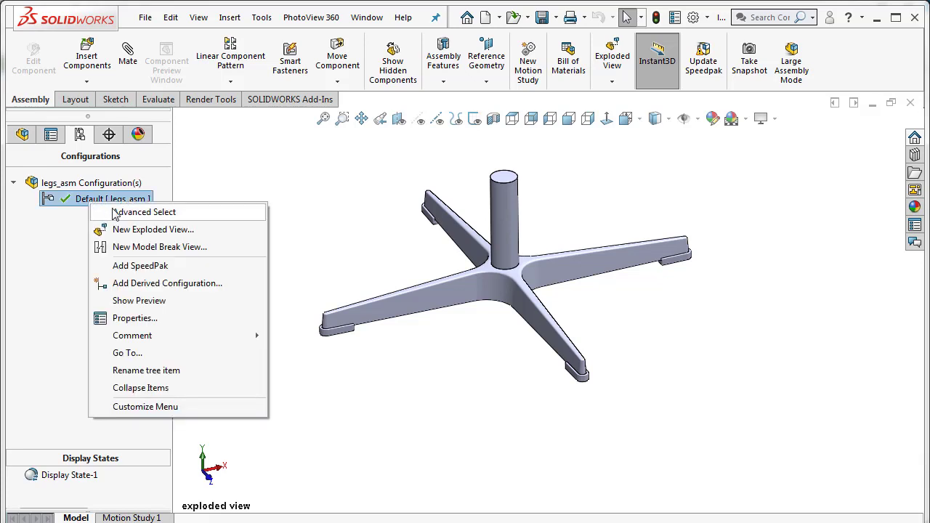
{"action": "left_click", "coordinate": [153, 230]}
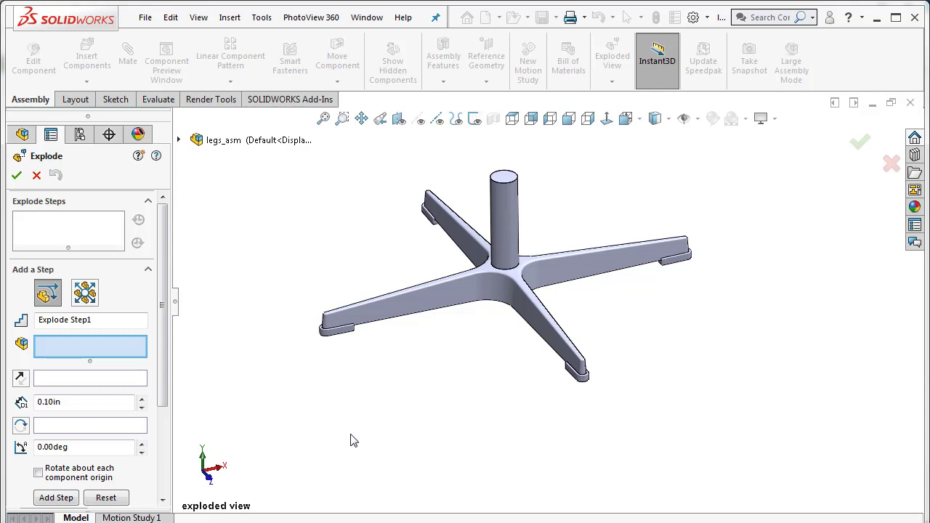
Step: Make Explode Step1 raise only the post about 3.59in above the legs, removing foot-2
{"action": "left_click", "coordinate": [509, 233]}
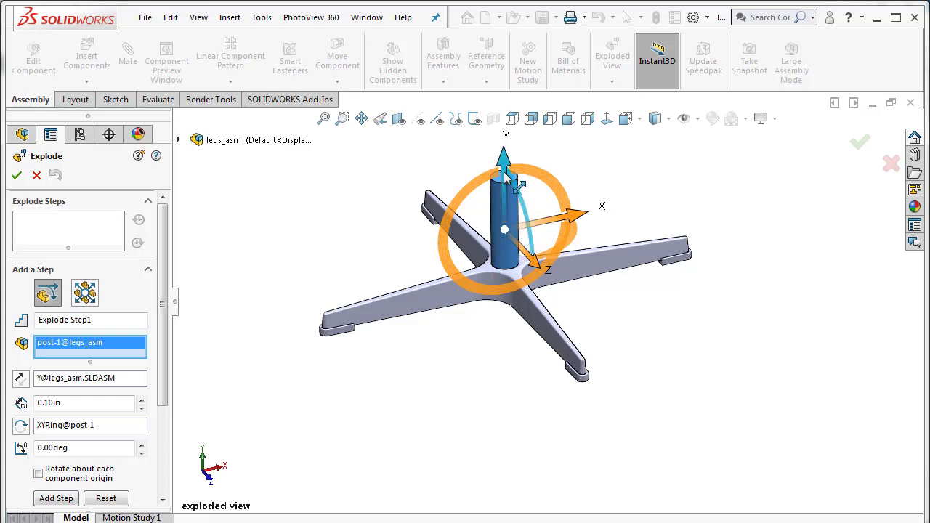
{"action": "left_click_drag", "start_coordinate": [508, 178], "coordinate": [513, 109]}
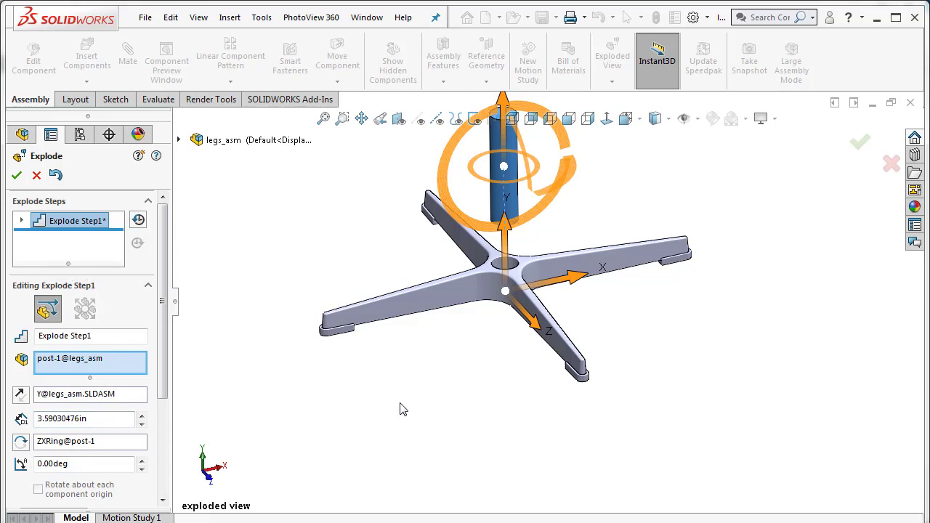
{"action": "middle_click_drag", "start_coordinate": [419, 404], "coordinate": [672, 192]}
{"action": "scroll", "coordinate": [638, 202], "scroll_direction": "down", "scroll_amount": 5}
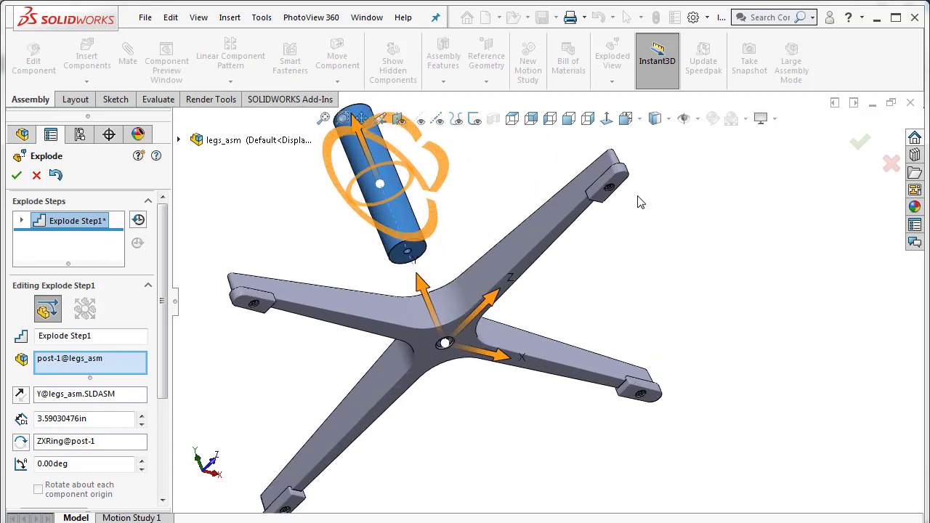
{"action": "left_click", "coordinate": [587, 210]}
{"action": "scroll", "coordinate": [581, 217], "scroll_direction": "down", "scroll_amount": 3}
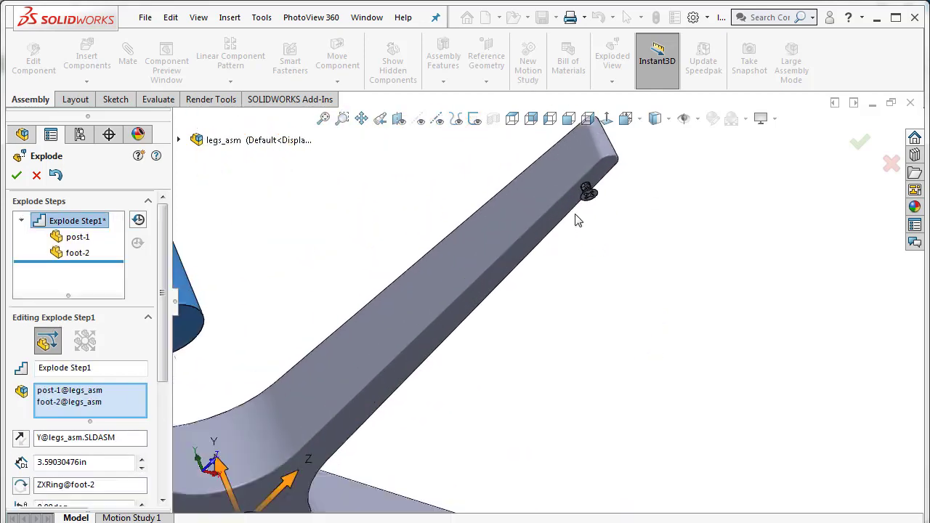
{"action": "scroll", "coordinate": [574, 221], "scroll_direction": "up", "scroll_amount": 5}
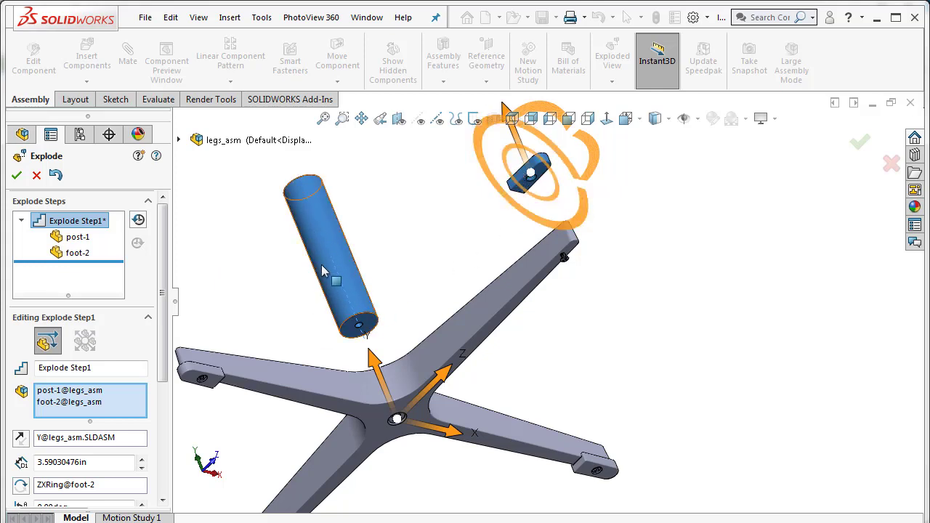
{"action": "left_click", "coordinate": [59, 404]}
{"action": "key", "text": "Delete"}
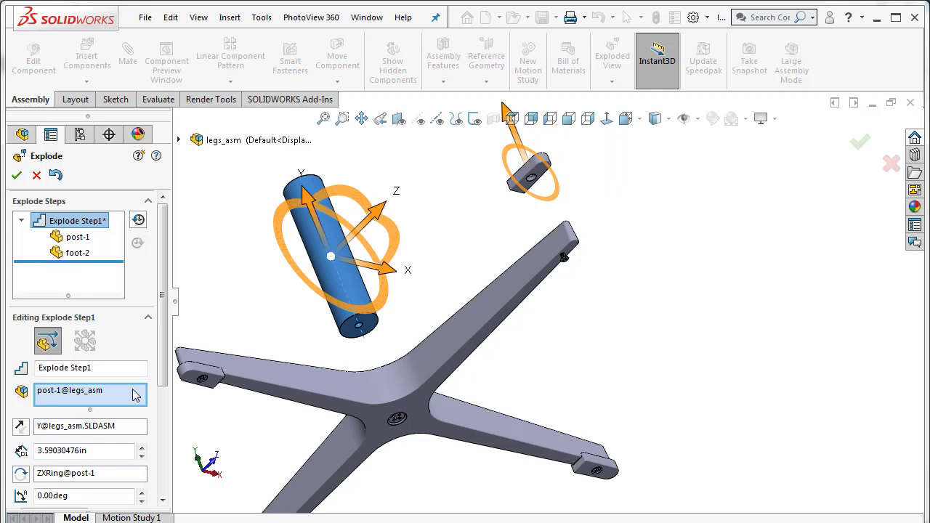
{"action": "left_click_drag", "start_coordinate": [158, 389], "coordinate": [169, 501]}
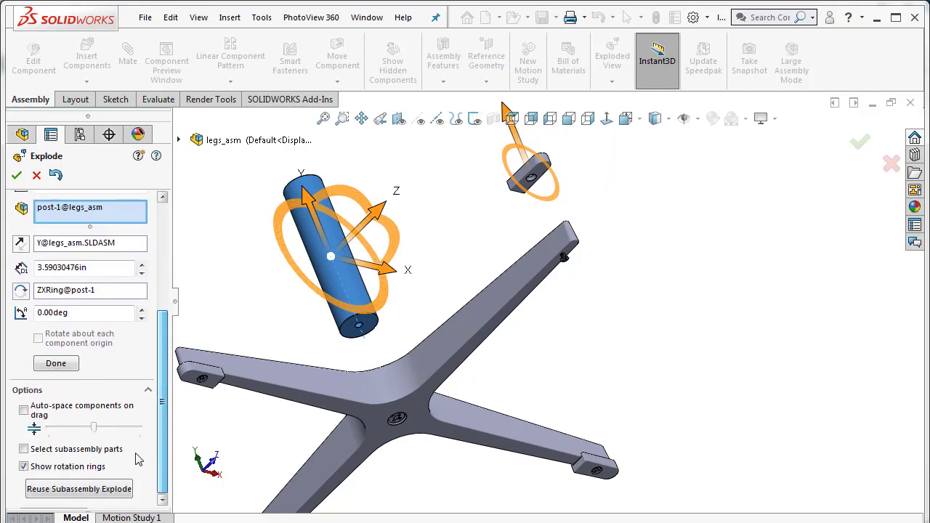
{"action": "left_click", "coordinate": [64, 366]}
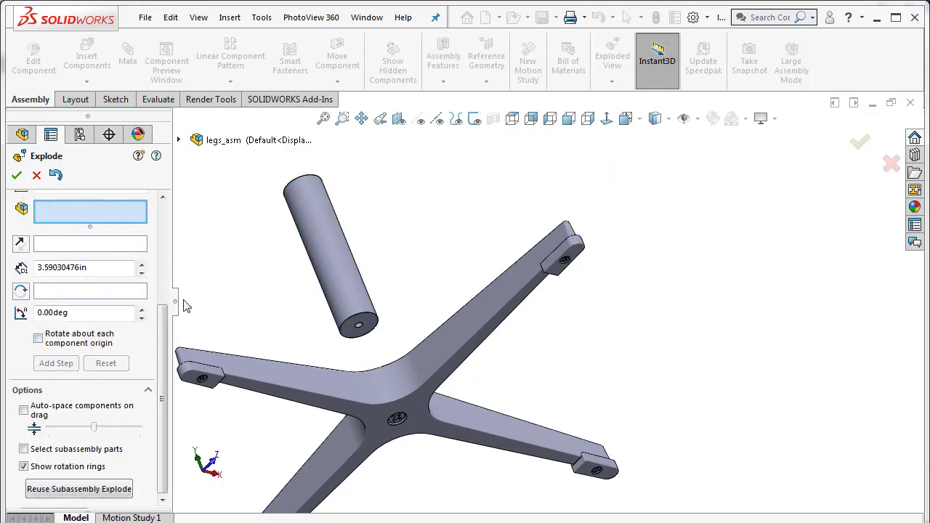
Step: Add the first foot with its screw and the left leg's foot to Explode Step2
{"action": "left_click_drag", "start_coordinate": [162, 342], "coordinate": [158, 242]}
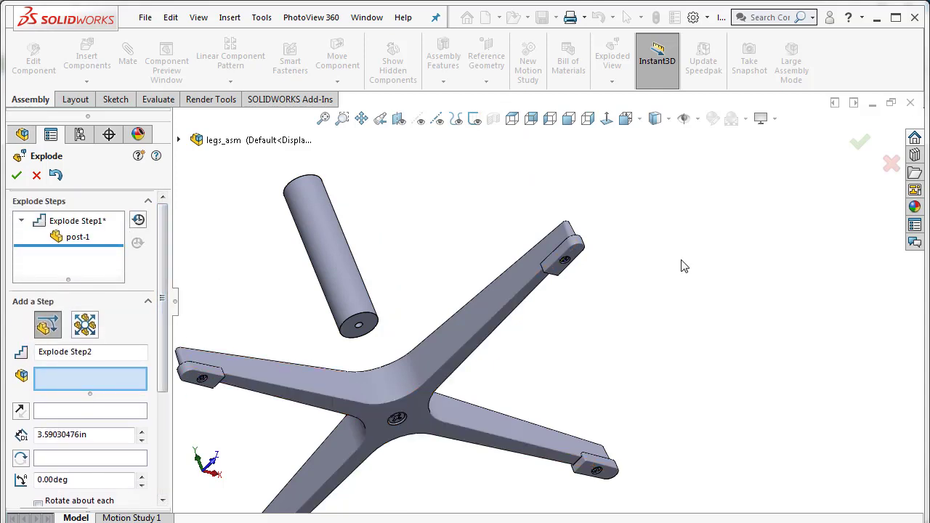
{"action": "scroll", "coordinate": [570, 276], "scroll_direction": "down", "scroll_amount": 5}
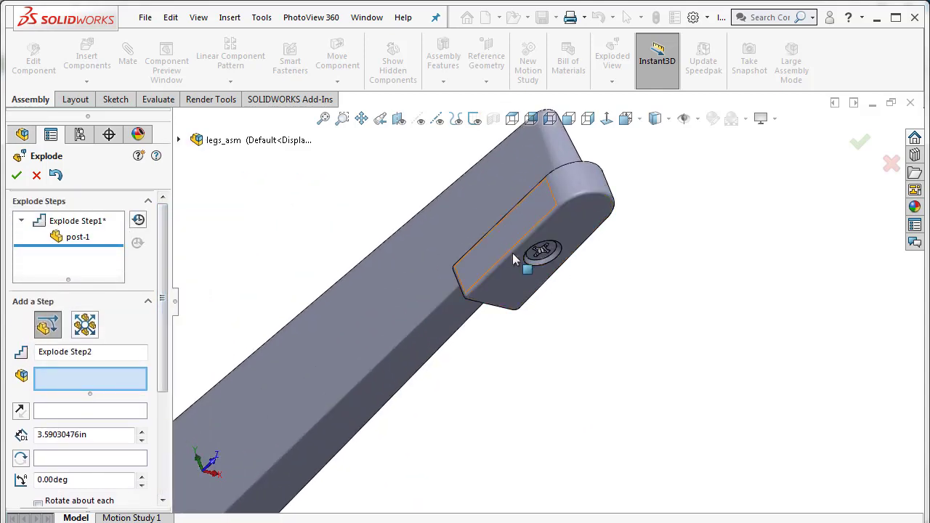
{"action": "left_click", "coordinate": [544, 255]}
{"action": "left_click", "coordinate": [542, 251]}
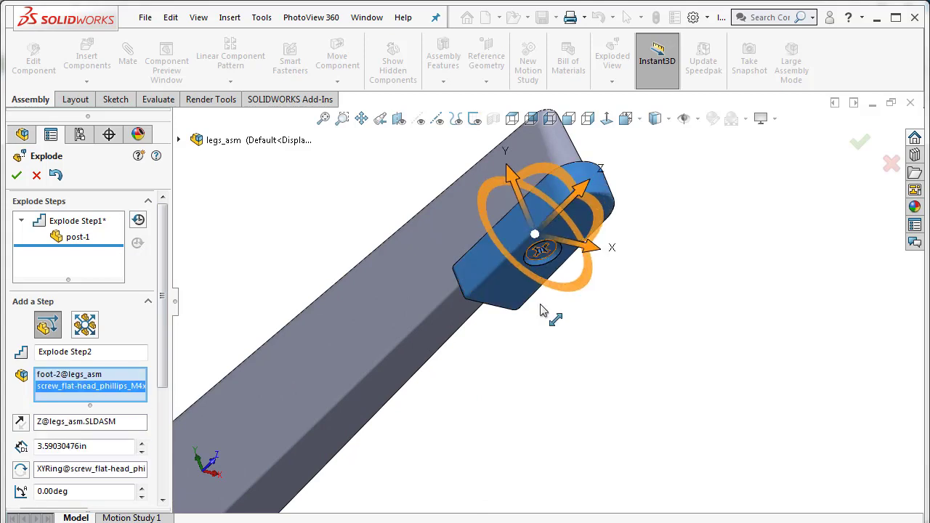
{"action": "scroll", "coordinate": [369, 499], "scroll_direction": "up", "scroll_amount": 5}
{"action": "middle_click_drag", "start_coordinate": [369, 499], "coordinate": [392, 394]}
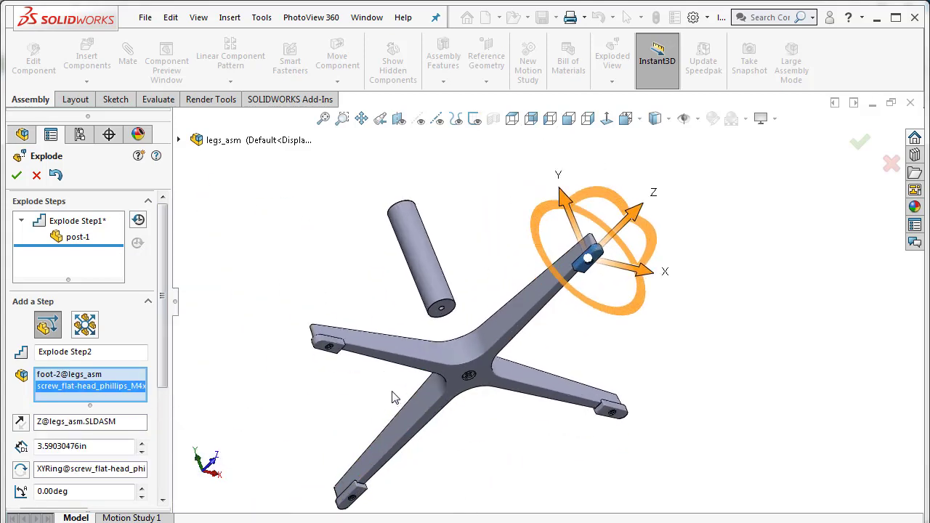
{"action": "scroll", "coordinate": [330, 317], "scroll_direction": "down", "scroll_amount": 4}
{"action": "left_click", "coordinate": [316, 263]}
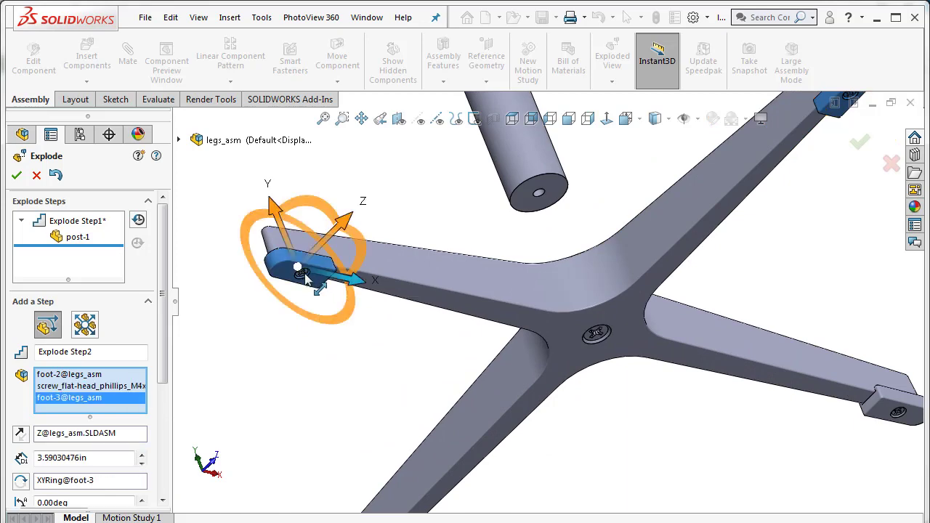
{"action": "left_click", "coordinate": [350, 279]}
Step: Add the lower leg's foot and the right leg's foot with its screw
{"action": "scroll", "coordinate": [488, 430], "scroll_direction": "up", "scroll_amount": 3}
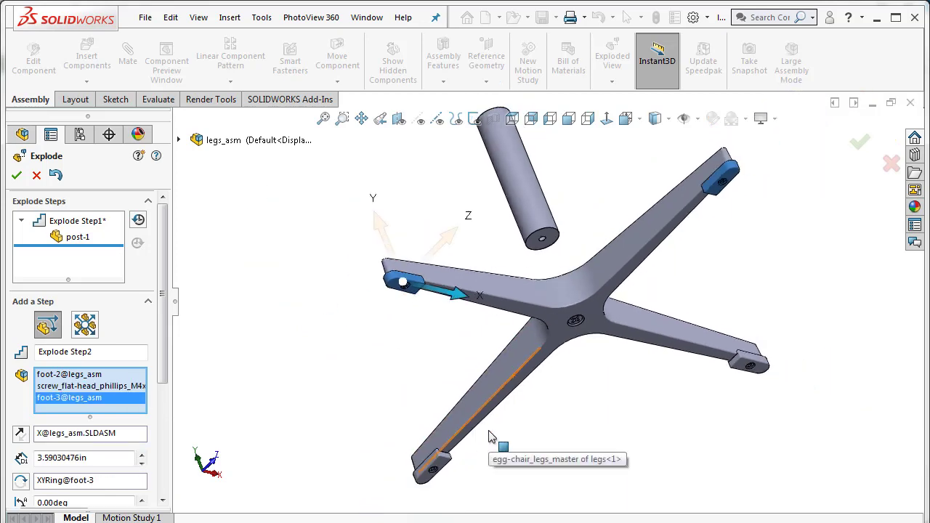
{"action": "scroll", "coordinate": [421, 461], "scroll_direction": "down", "scroll_amount": 5}
{"action": "left_click", "coordinate": [422, 463]}
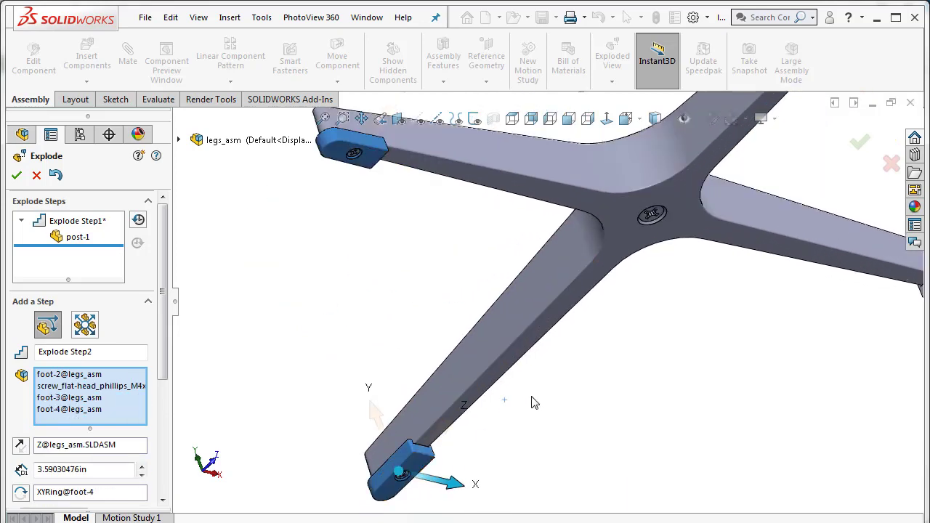
{"action": "scroll", "coordinate": [820, 274], "scroll_direction": "up", "scroll_amount": 3}
{"action": "scroll", "coordinate": [804, 277], "scroll_direction": "down", "scroll_amount": 5}
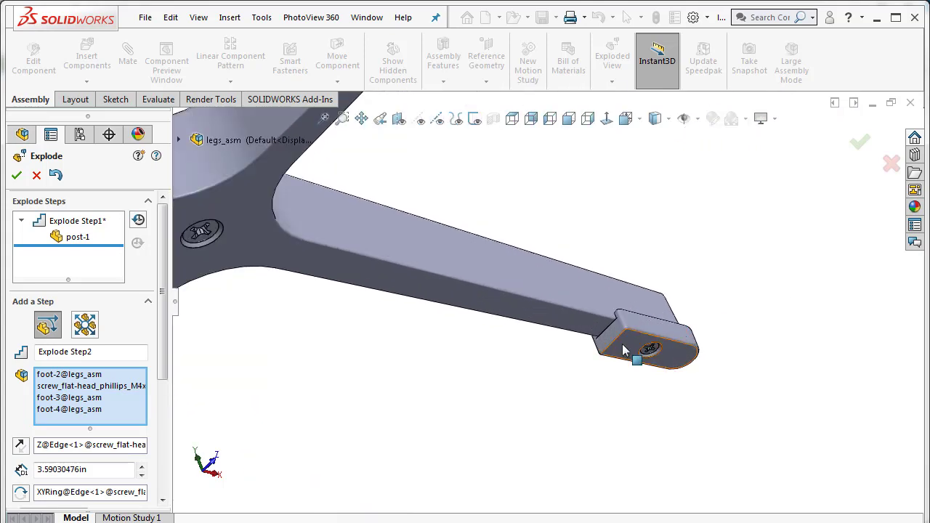
{"action": "left_click", "coordinate": [650, 350]}
{"action": "left_click", "coordinate": [652, 352]}
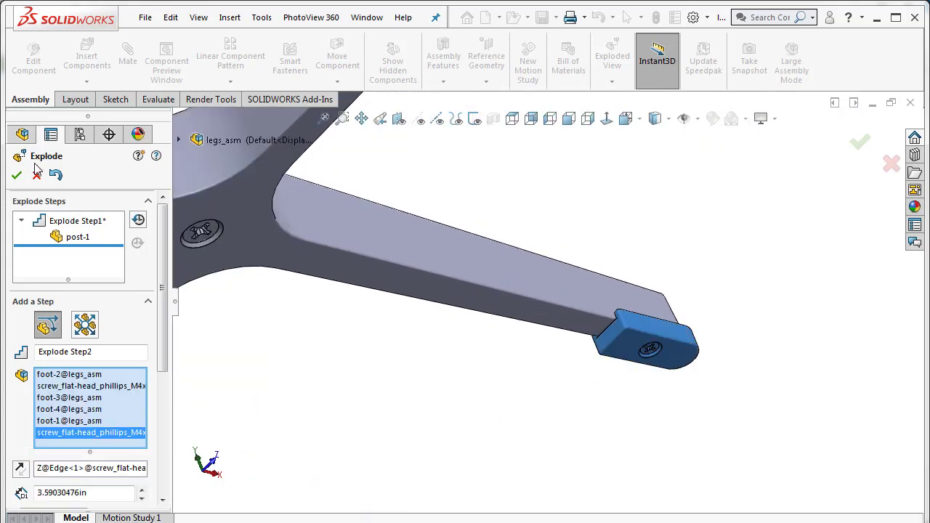
Step: Check the flyout component tree, then refit the assembly to a more edge-on view
{"action": "left_click", "coordinate": [24, 136]}
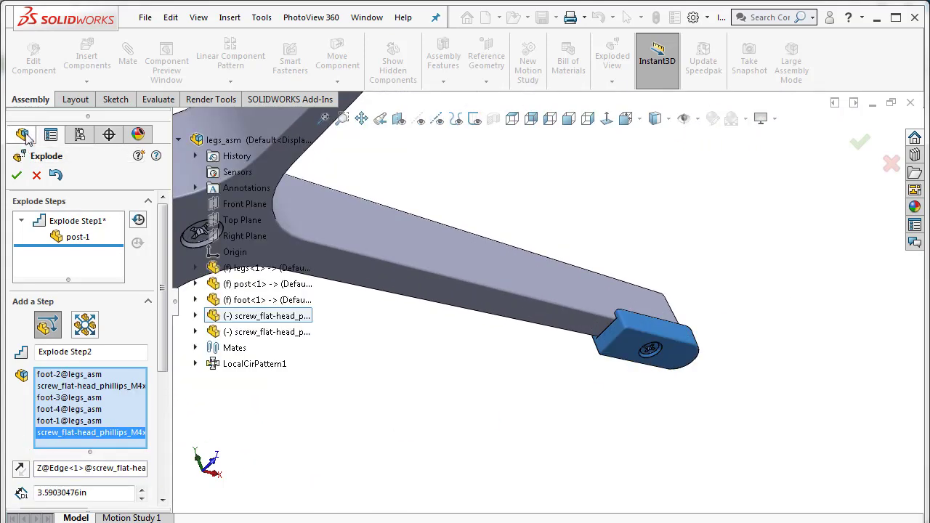
{"action": "left_click", "coordinate": [25, 138]}
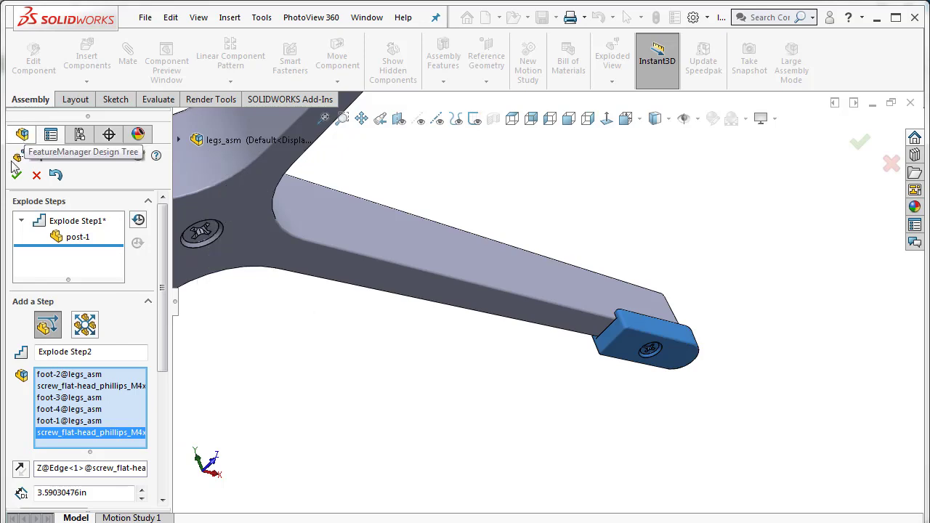
{"action": "left_click", "coordinate": [179, 140]}
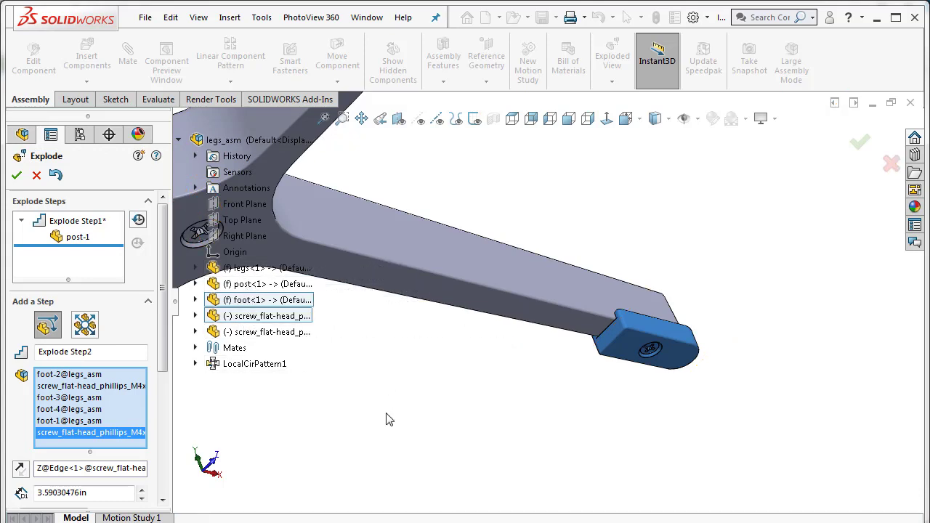
{"action": "key", "text": "f"}
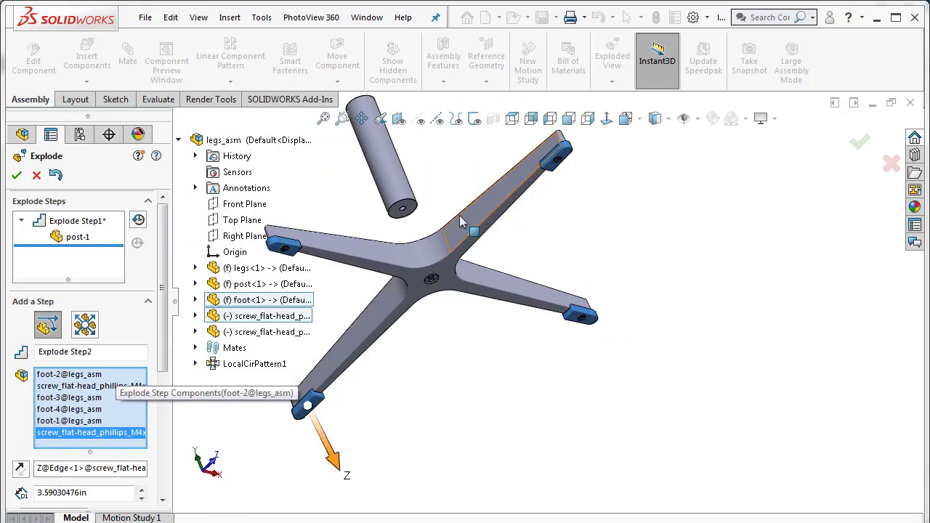
{"action": "middle_click_drag", "start_coordinate": [460, 222], "coordinate": [446, 258]}
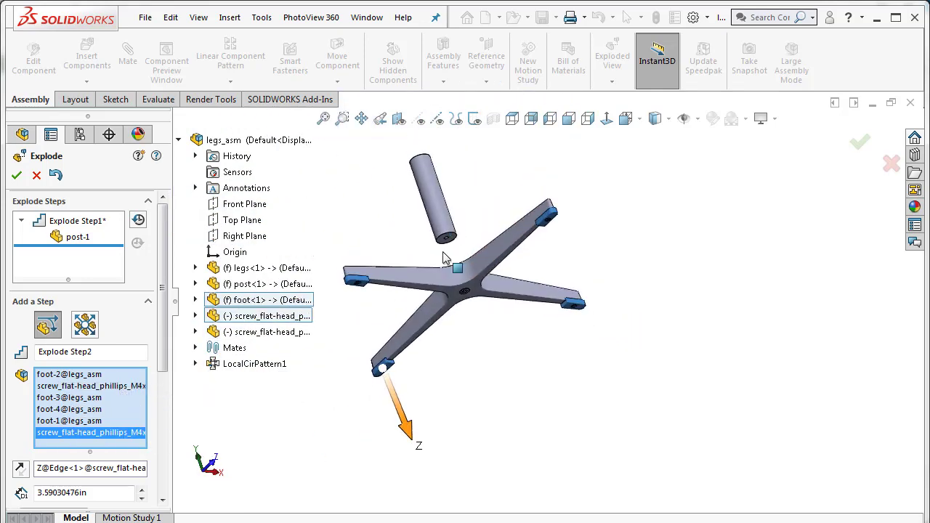
Step: Restore the 'exploded view' orientation and drop the feet and screws about 3.97in along Z
{"action": "key", "text": "space"}
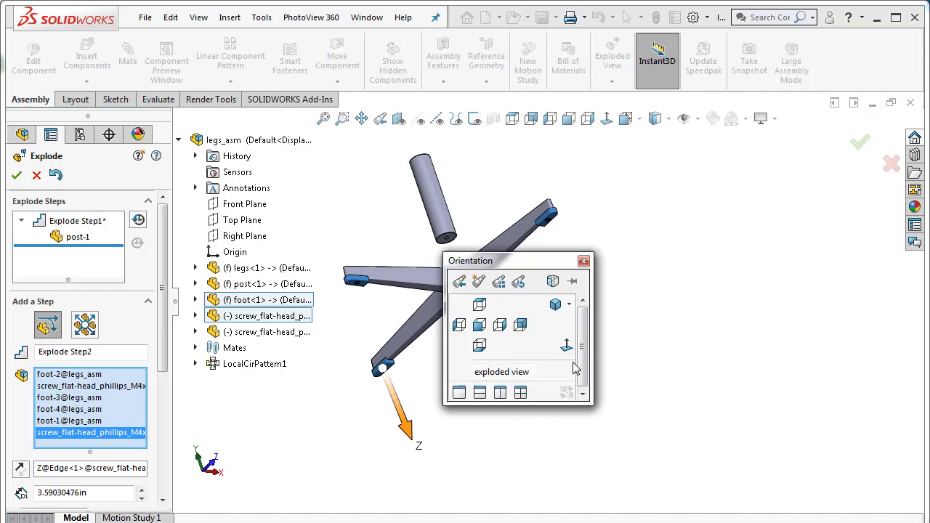
{"action": "left_click", "coordinate": [501, 374]}
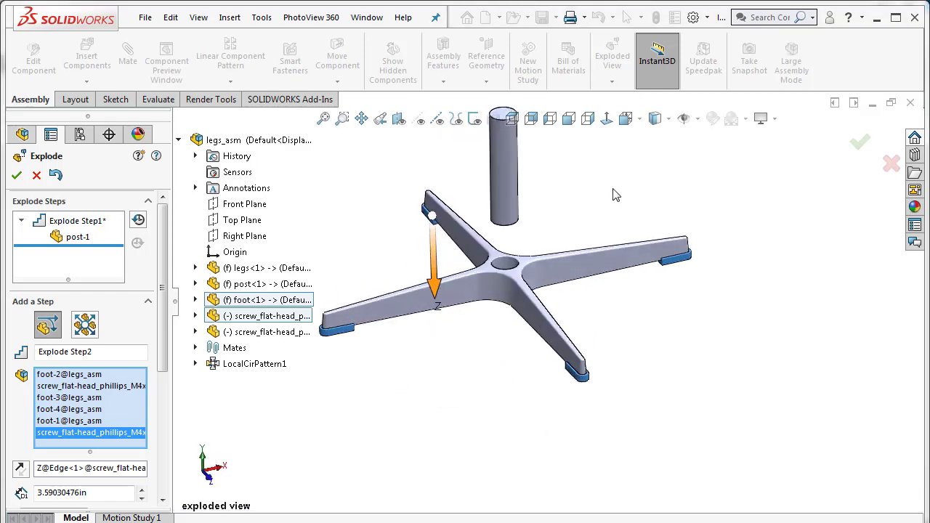
{"action": "scroll", "coordinate": [616, 194], "scroll_direction": "up", "scroll_amount": 3}
{"action": "left_click", "coordinate": [456, 347]}
{"action": "left_click_drag", "start_coordinate": [456, 347], "coordinate": [455, 395]}
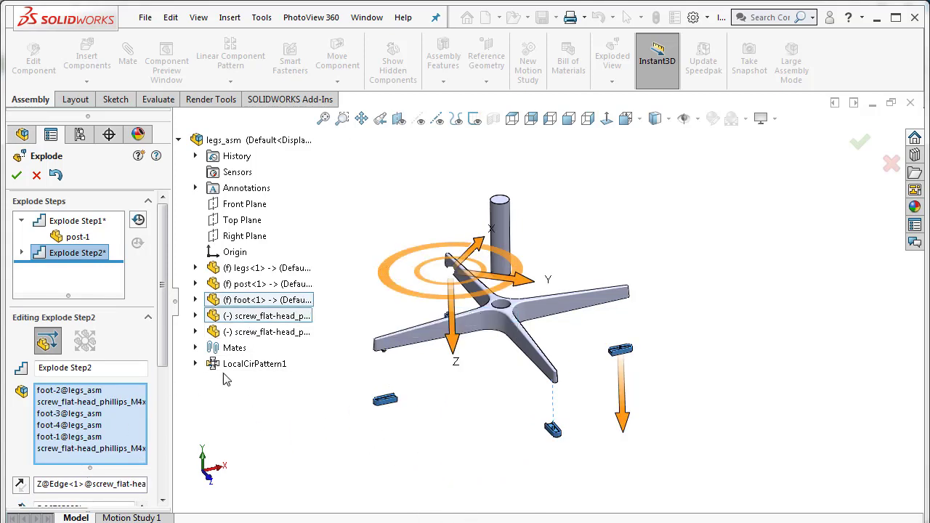
Step: Add the patterned LocalCirPattern1 screws to Explode Step2's components
{"action": "left_click", "coordinate": [60, 479]}
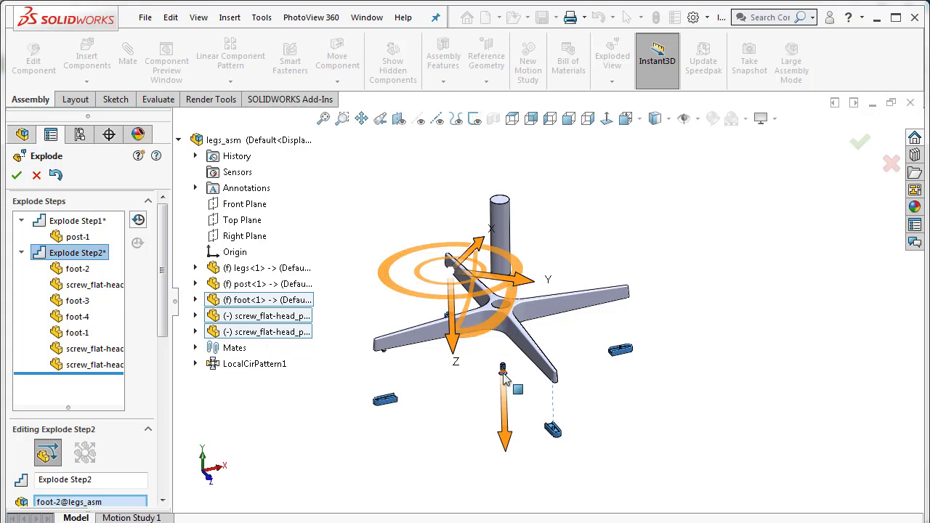
{"action": "left_click", "coordinate": [196, 364]}
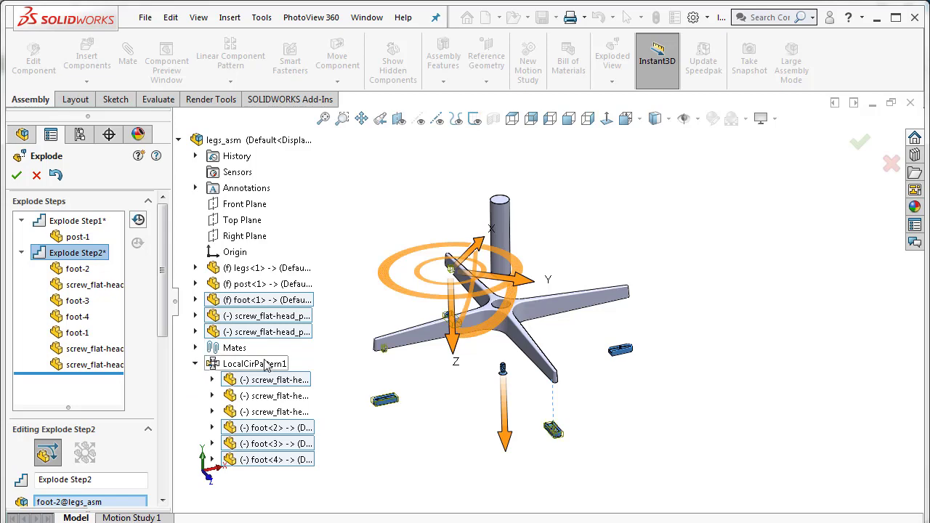
{"action": "left_click", "coordinate": [254, 398]}
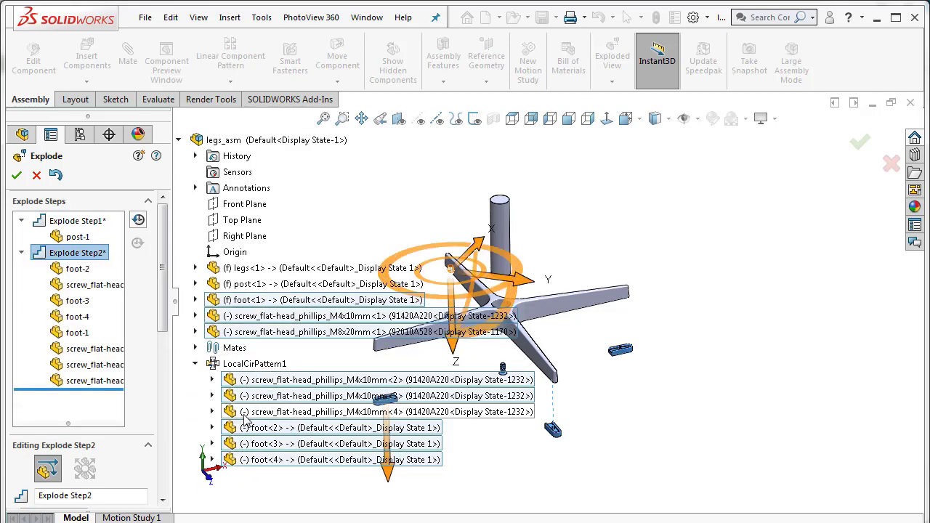
{"action": "left_click", "coordinate": [270, 412]}
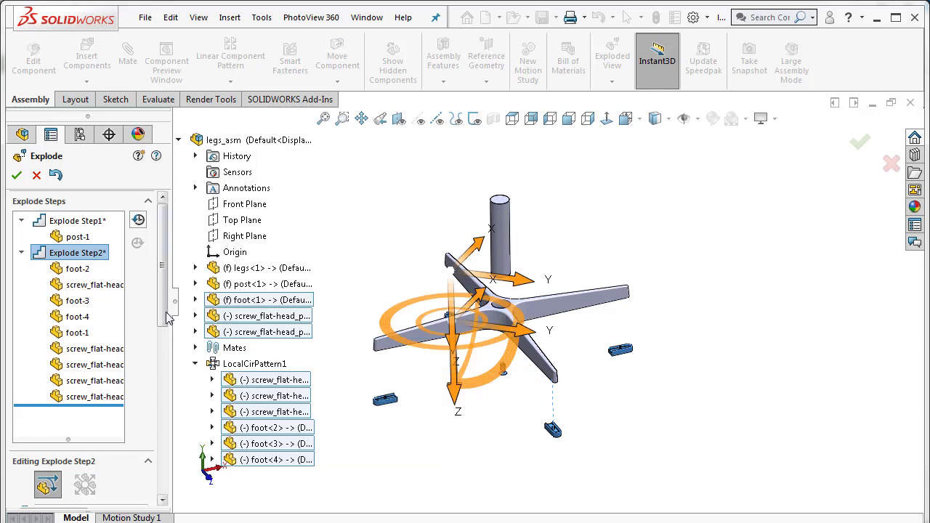
{"action": "left_click_drag", "start_coordinate": [164, 324], "coordinate": [164, 473]}
Step: Complete Step2, then move the four M4x10mm screws about 4.44in down along Y in Step3
{"action": "left_click", "coordinate": [56, 367]}
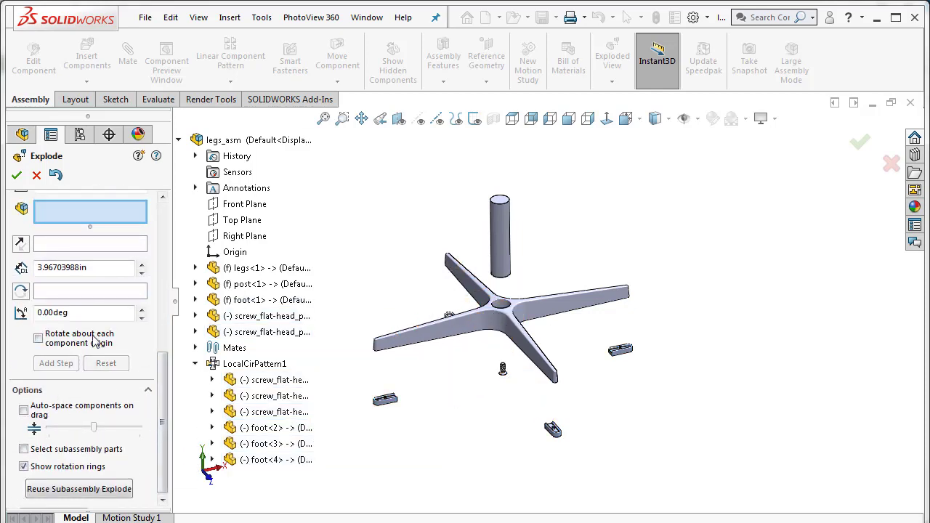
{"action": "left_click_drag", "start_coordinate": [165, 414], "coordinate": [163, 317]}
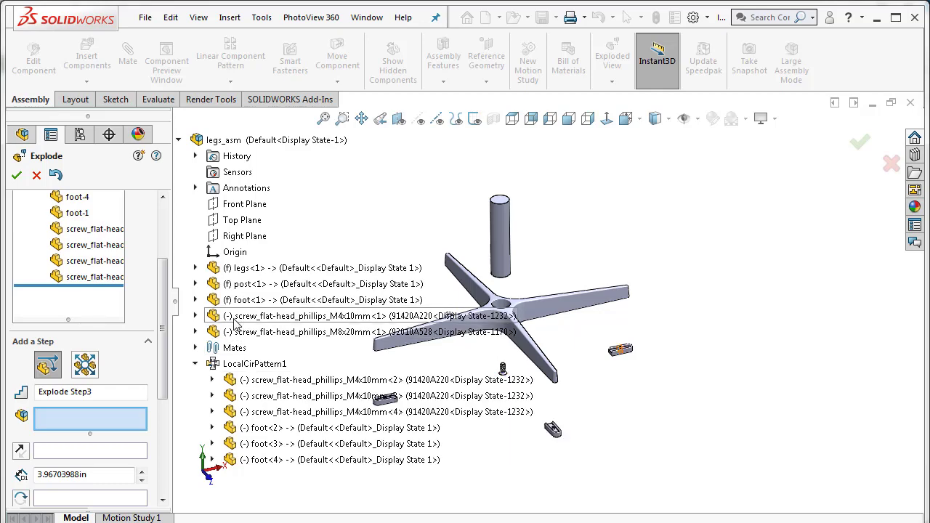
{"action": "left_click", "coordinate": [235, 321]}
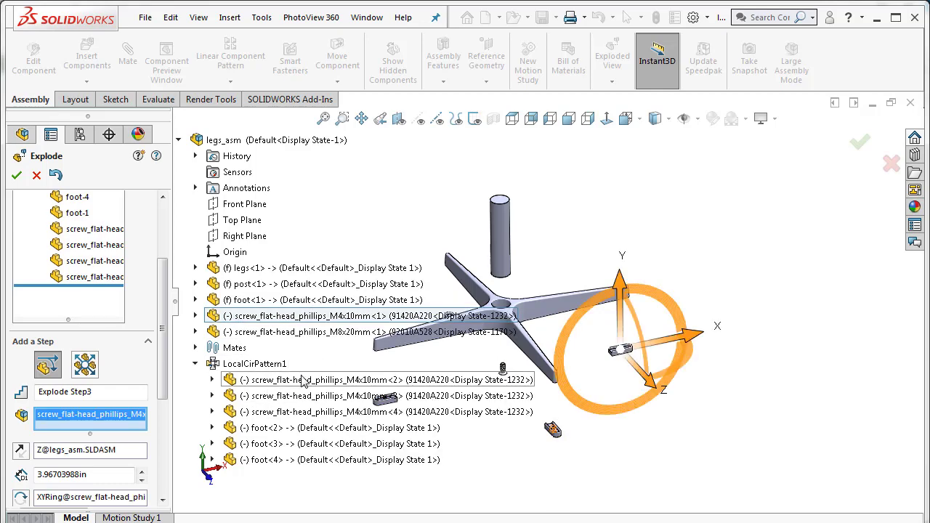
{"action": "left_click", "coordinate": [258, 382]}
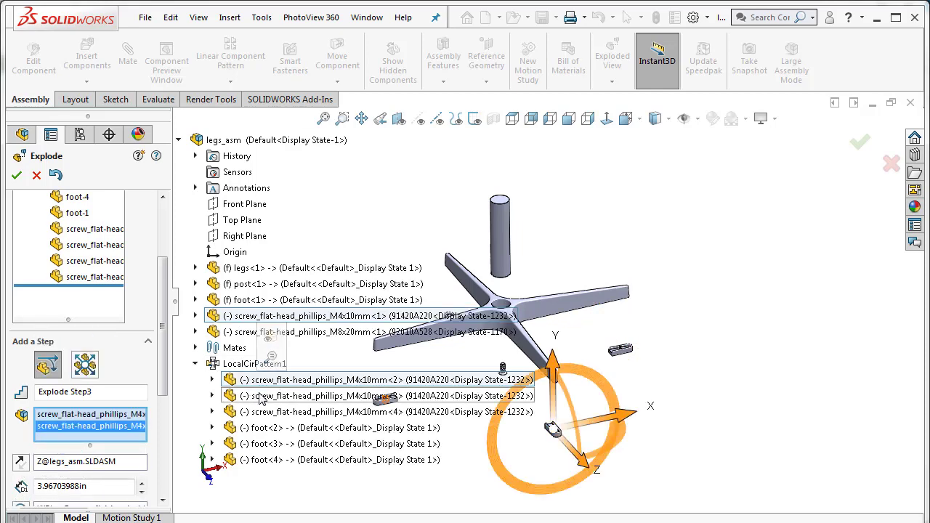
{"action": "left_click", "coordinate": [260, 398]}
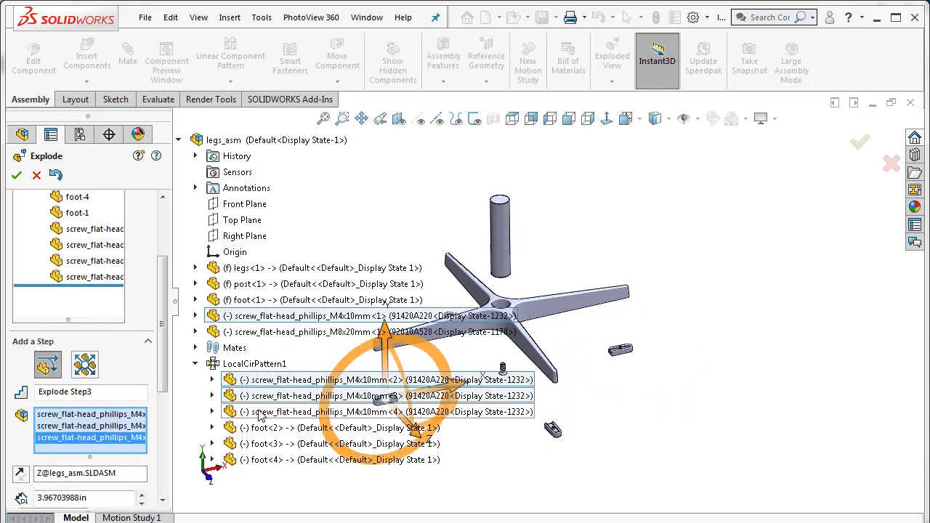
{"action": "left_click", "coordinate": [260, 413]}
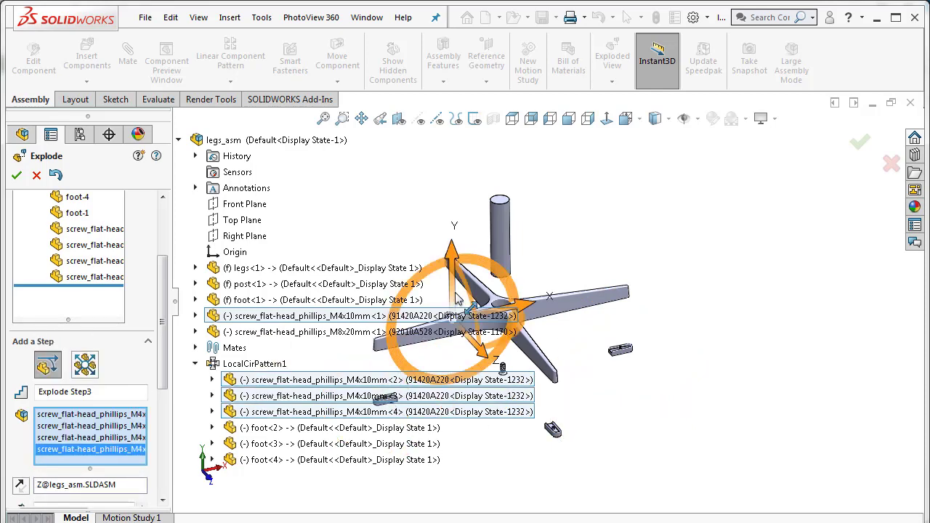
{"action": "left_click", "coordinate": [465, 261]}
{"action": "left_click_drag", "start_coordinate": [452, 254], "coordinate": [450, 310]}
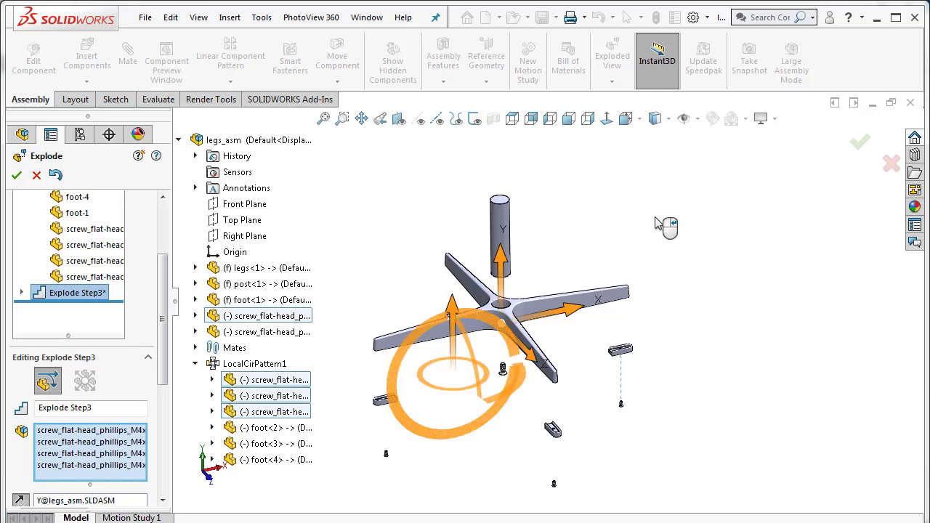
{"action": "scroll", "coordinate": [163, 391], "scroll_direction": "down", "scroll_amount": 5}
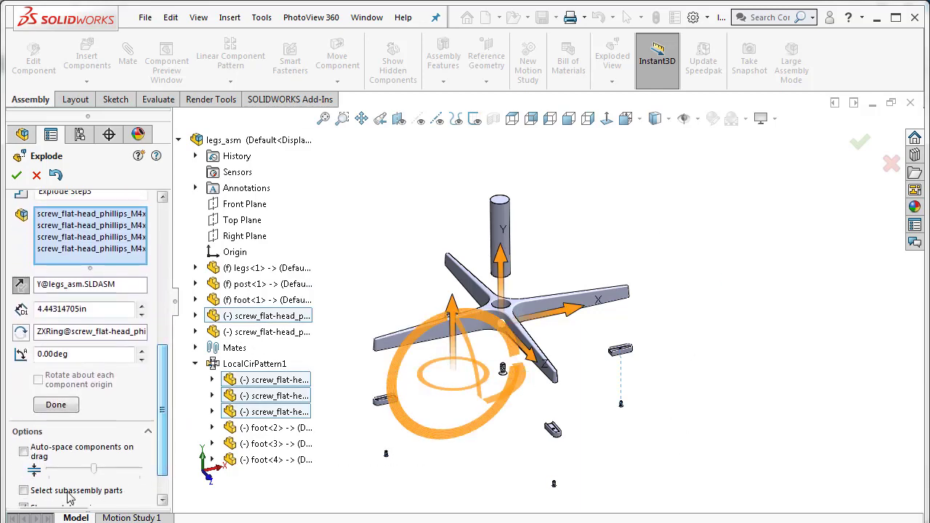
Step: Complete Explode Step3 and accept the explode feature with the green OK check
{"action": "left_click", "coordinate": [57, 404]}
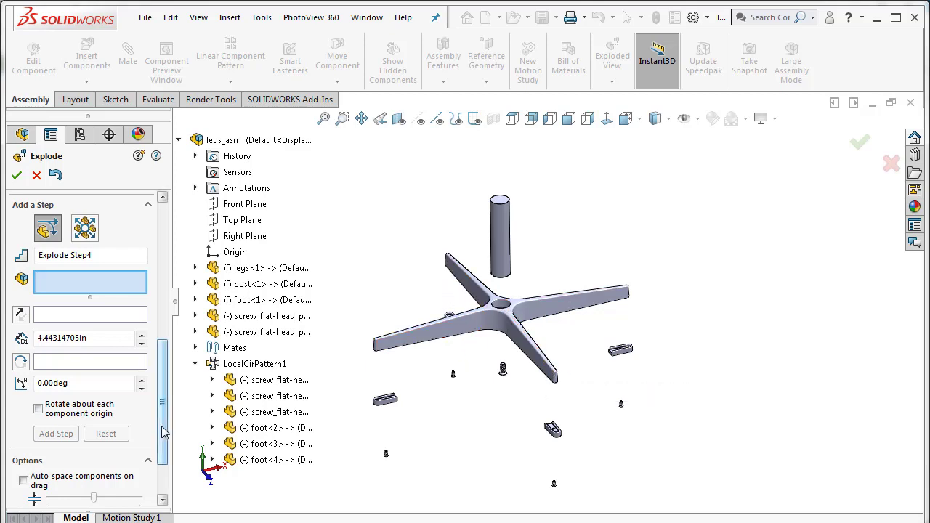
{"action": "left_click", "coordinate": [165, 485]}
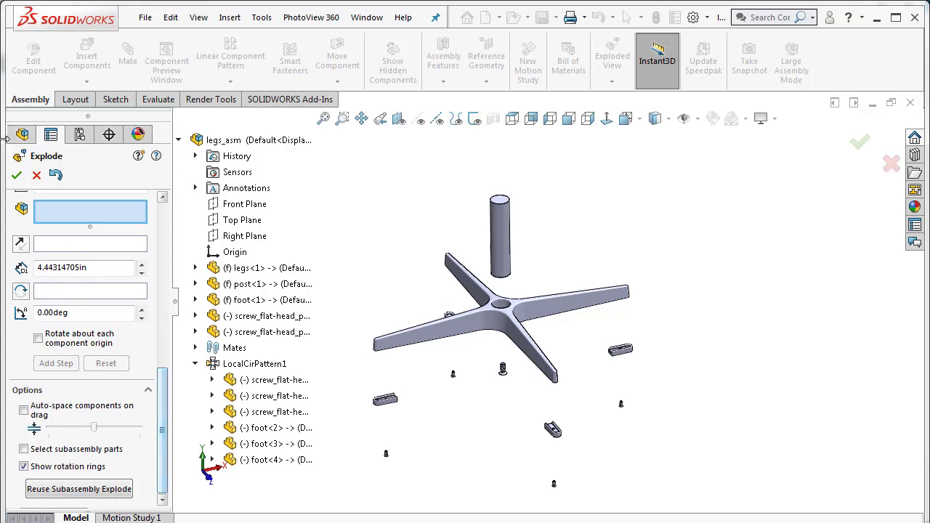
{"action": "left_click", "coordinate": [16, 176]}
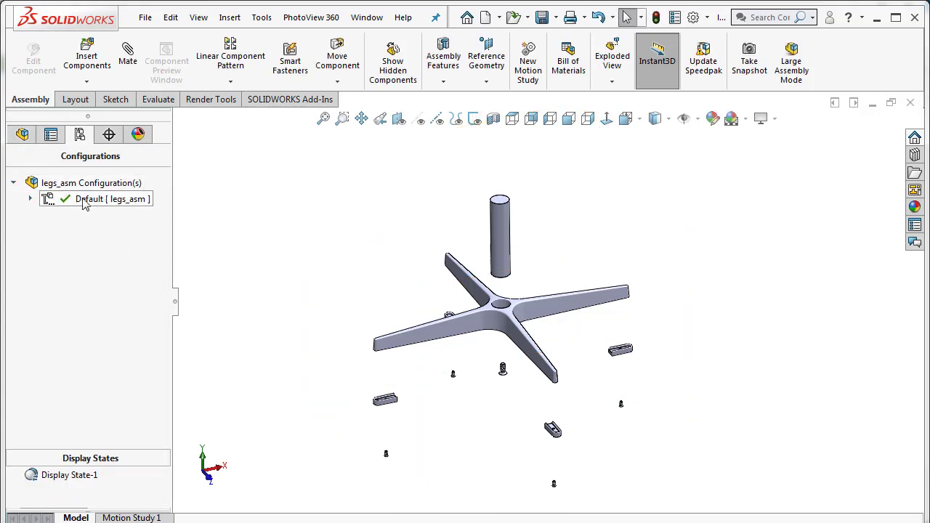
Step: Expand Default to show Exploded View1 and collapse the exploded assembly
{"action": "left_click", "coordinate": [31, 199]}
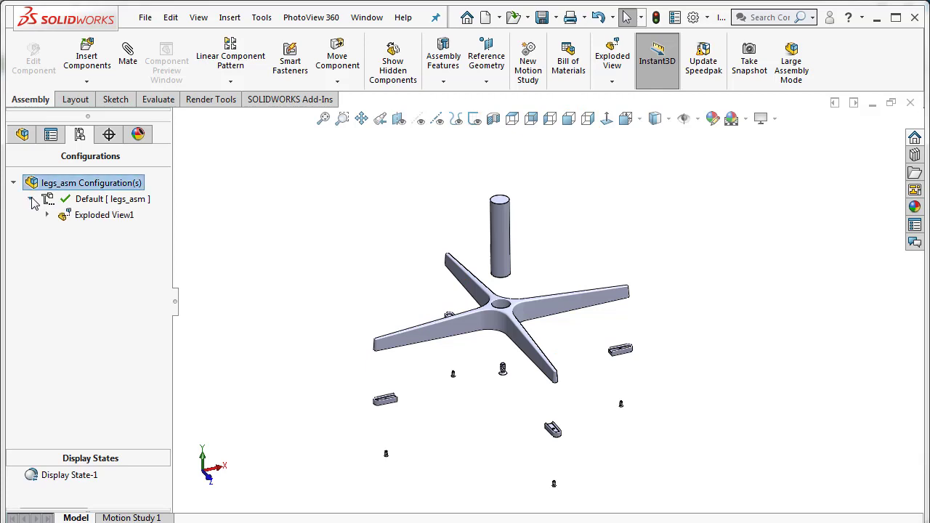
{"action": "right_click", "coordinate": [104, 220]}
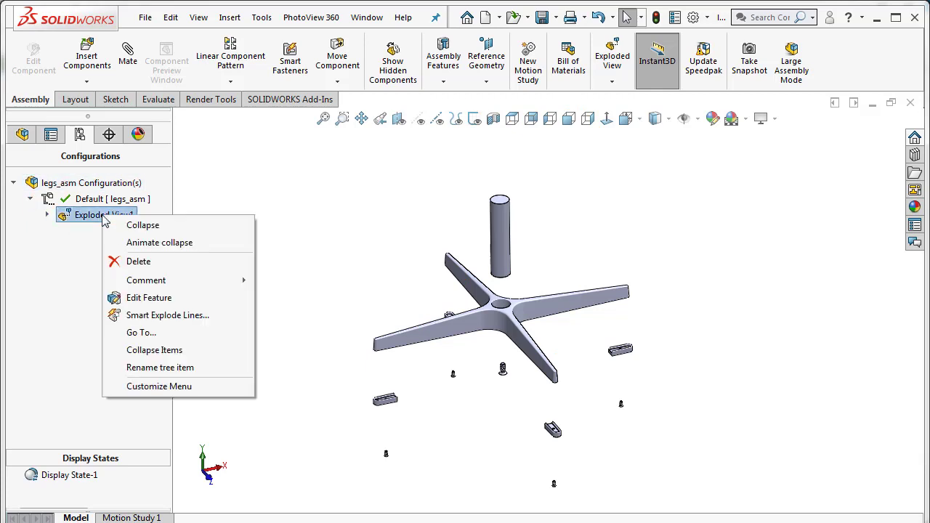
{"action": "left_click", "coordinate": [131, 225]}
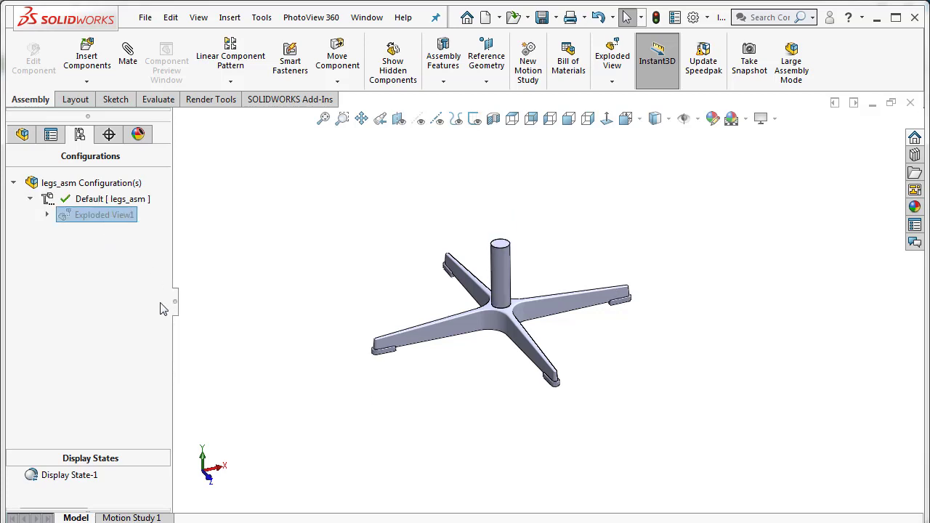
Step: Play Exploded View1's explode animation, then collapse the parts back onto the base
{"action": "right_click", "coordinate": [119, 215]}
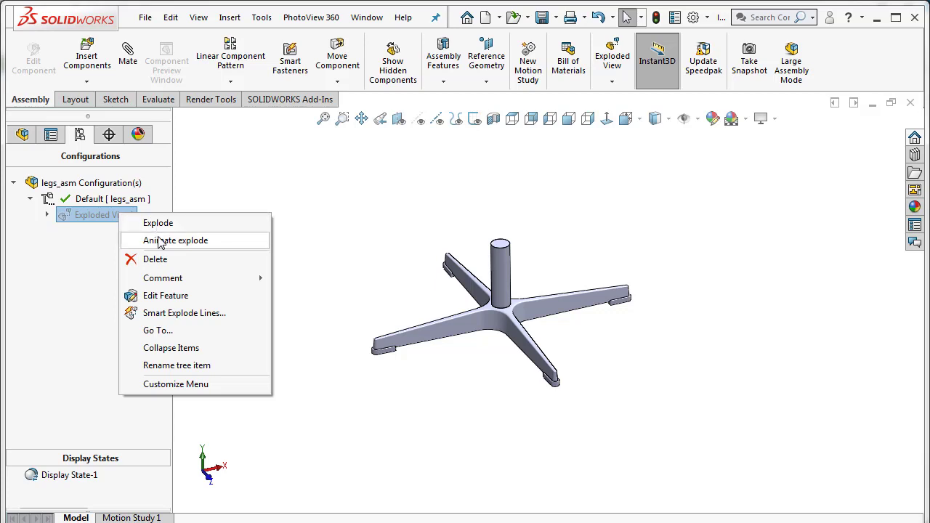
{"action": "left_click", "coordinate": [161, 240]}
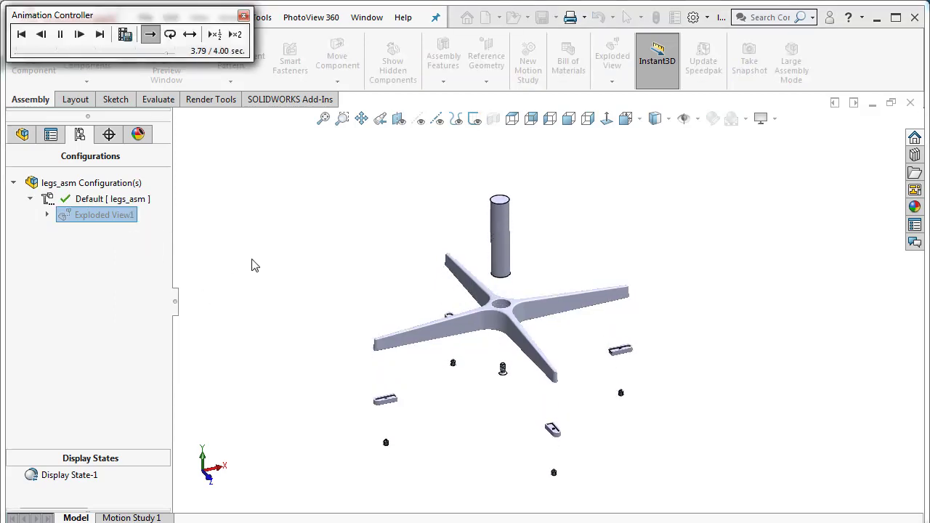
{"action": "left_click", "coordinate": [244, 16]}
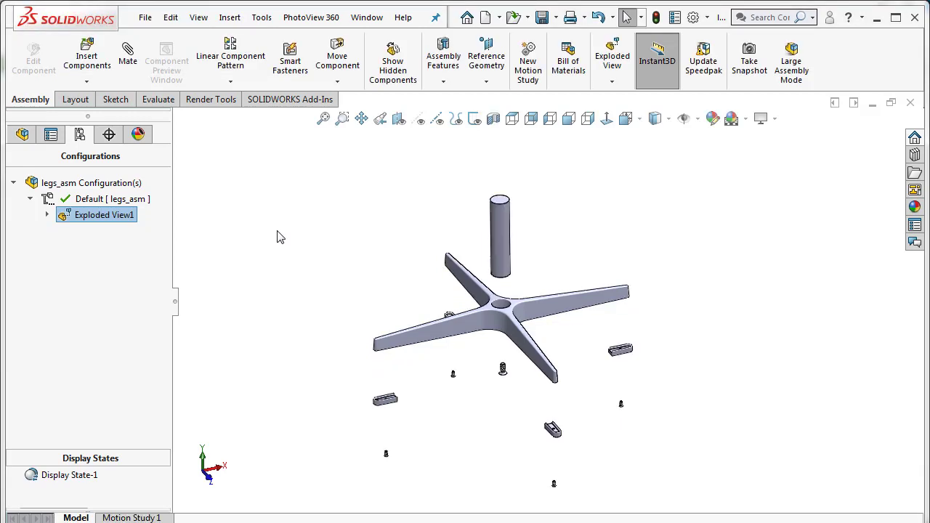
{"action": "right_click", "coordinate": [106, 224]}
{"action": "left_click", "coordinate": [135, 224]}
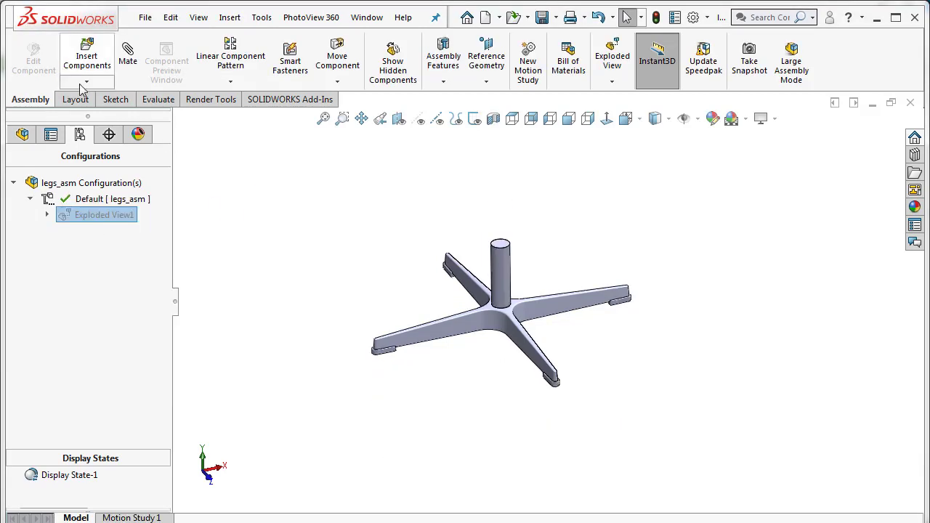
Step: Save legs_asm via File > Save
{"action": "left_click", "coordinate": [144, 19]}
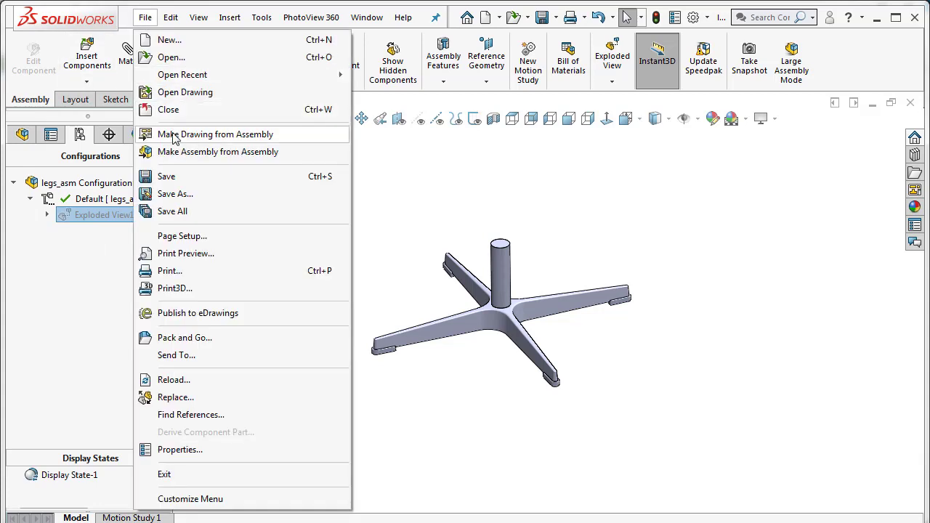
{"action": "left_click", "coordinate": [176, 178]}
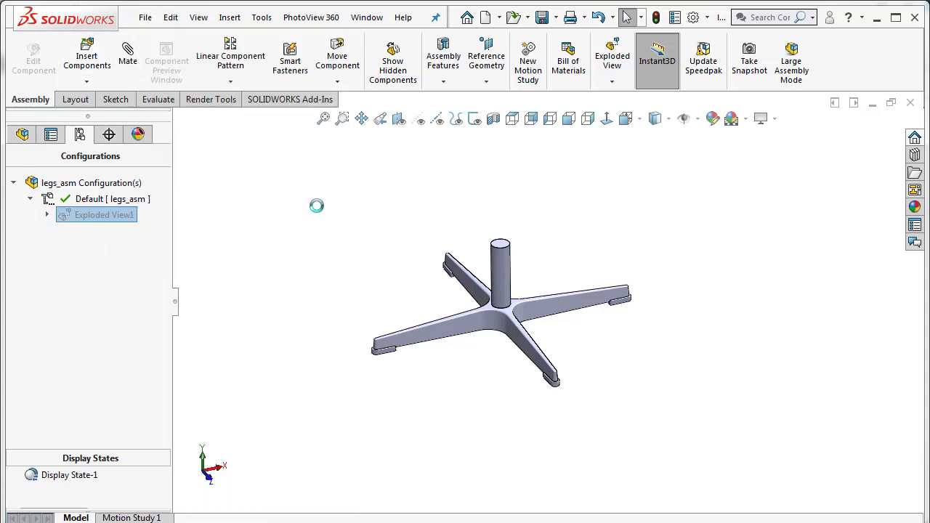